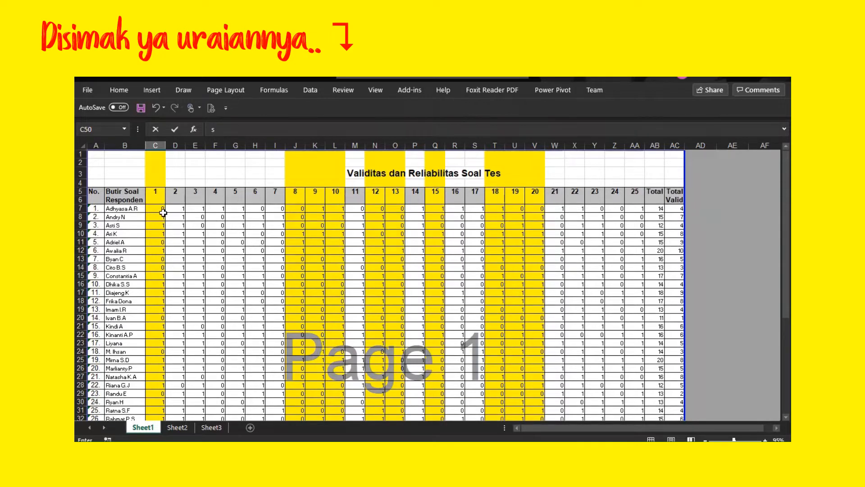
# Examine the respondents' 0 and 1 scores across test items 1 to 25
pyautogui.moveTo(160, 217); pyautogui.dragTo(242, 242)
pyautogui.moveTo(360, 302); pyautogui.dragTo(631, 385)
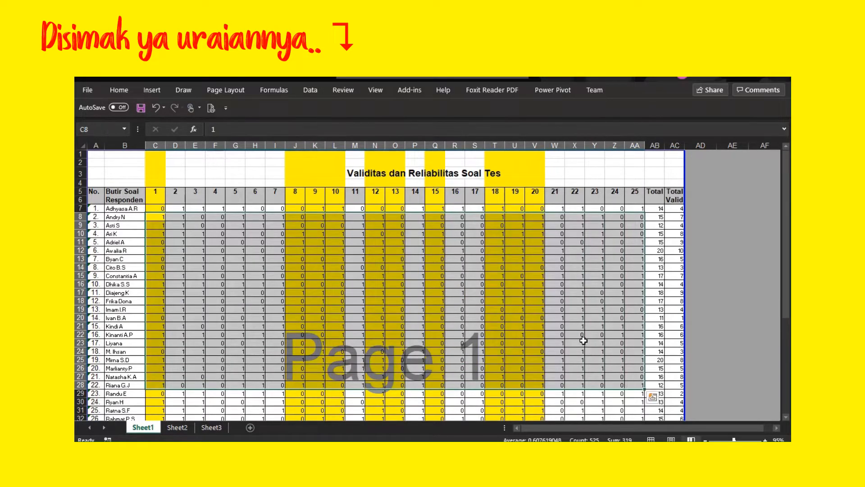
pyautogui.click(581, 342)
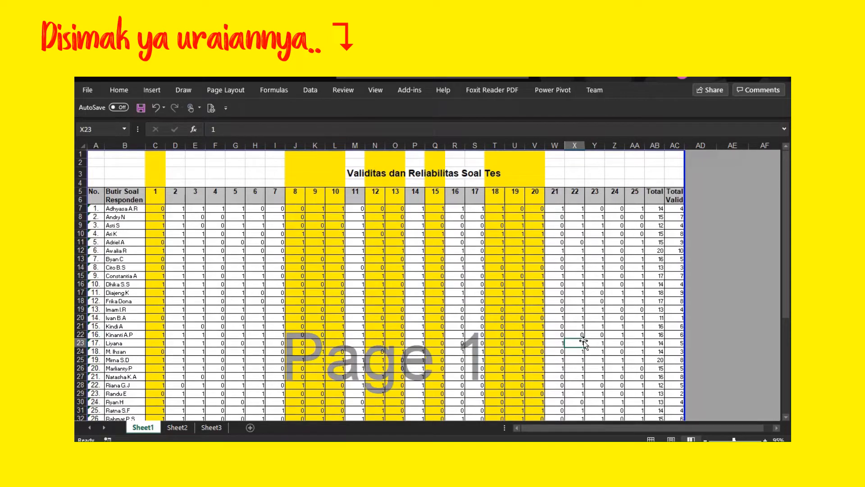
# Check the Total formula in AB7 against the item scores in C7:AA7 and fill it down through AB36
pyautogui.click(654, 144)
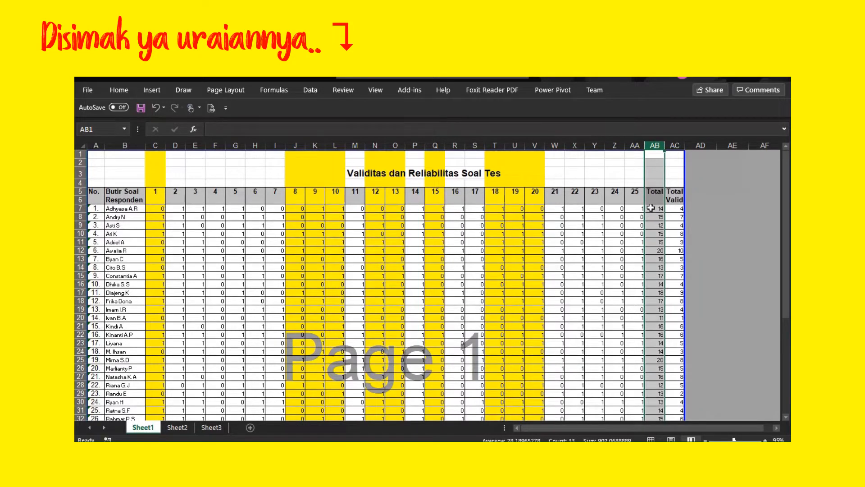
pyautogui.click(651, 208)
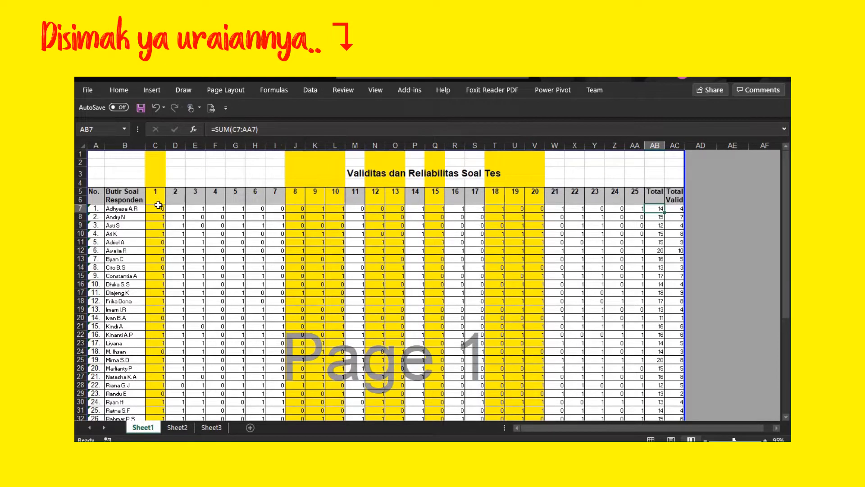
pyautogui.moveTo(150, 209); pyautogui.dragTo(633, 210)
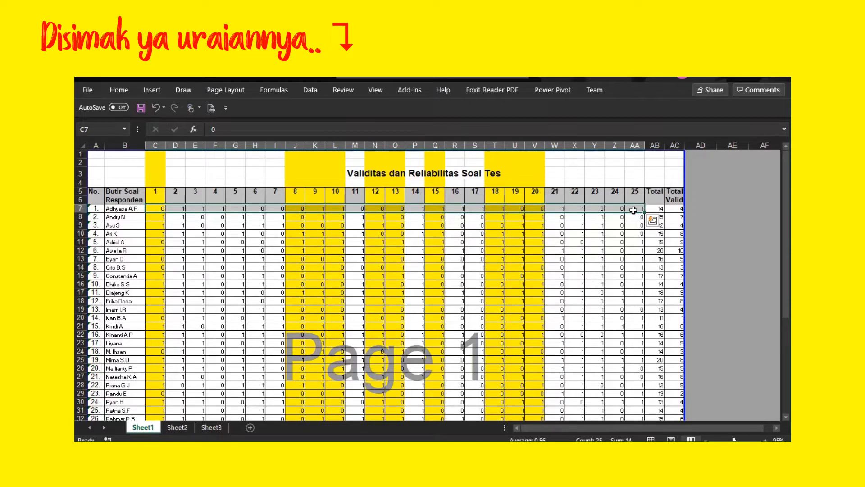
pyautogui.click(660, 208)
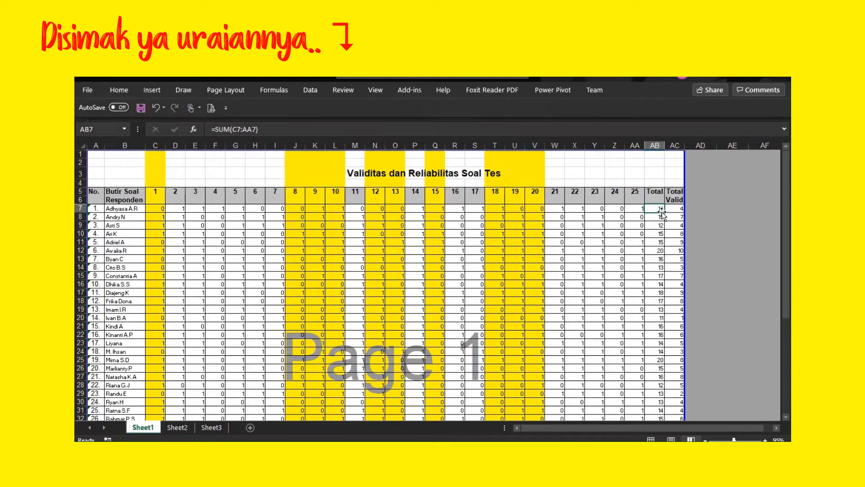
pyautogui.moveTo(665, 213); pyautogui.dragTo(659, 366)
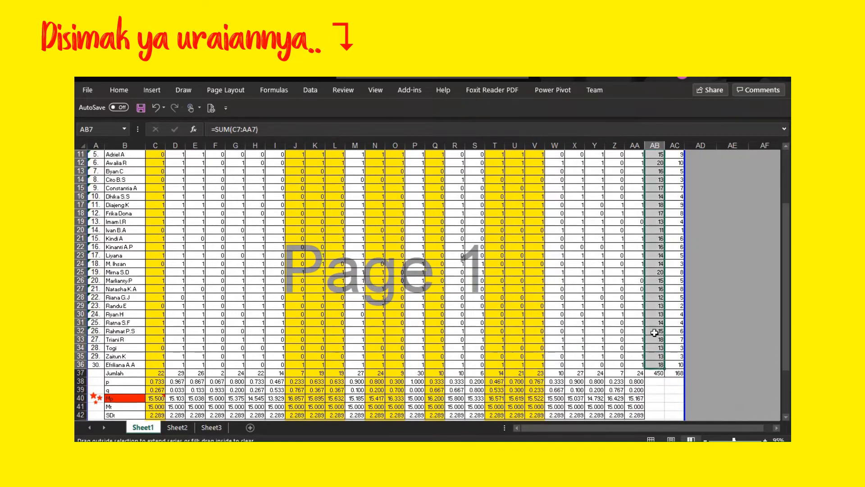
pyautogui.click(583, 299)
# Examine the item 1 scores in C7:C36 and the Jumlah formula in C37 that sums them
pyautogui.scroll(4, 584, 299)
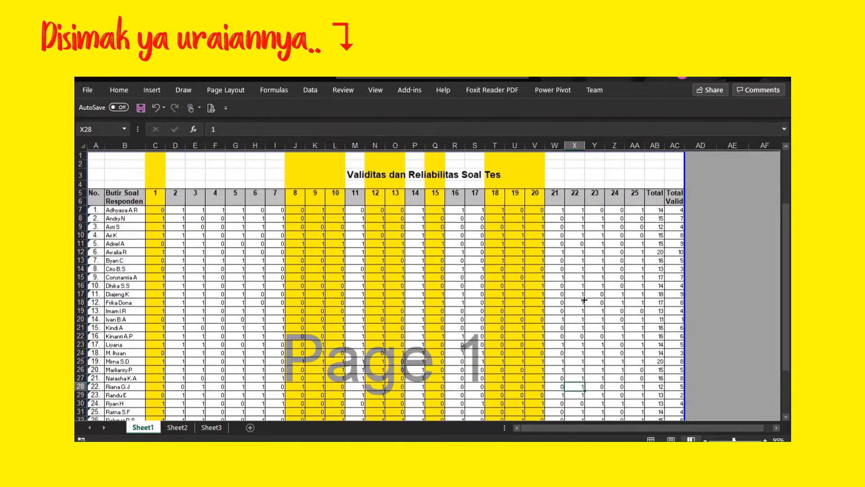
pyautogui.scroll(7, 584, 299)
pyautogui.hscroll(-5, 583, 298)
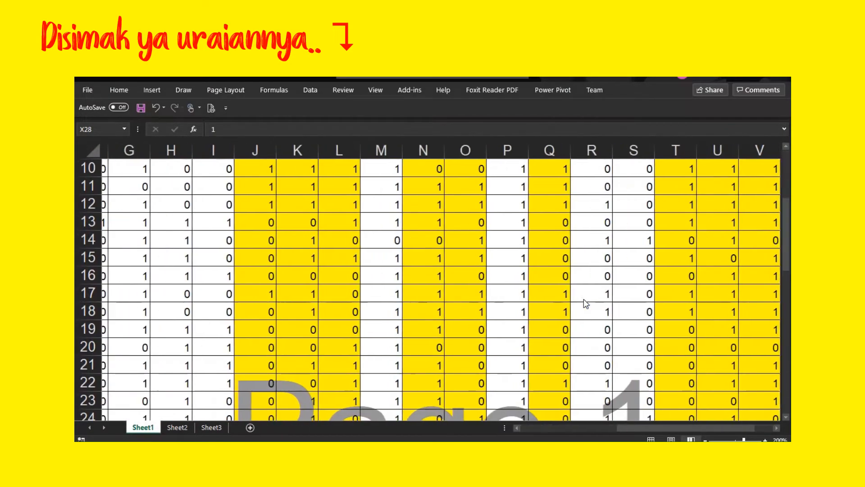
pyautogui.scroll(-3, 583, 299)
pyautogui.scroll(-5, 583, 299)
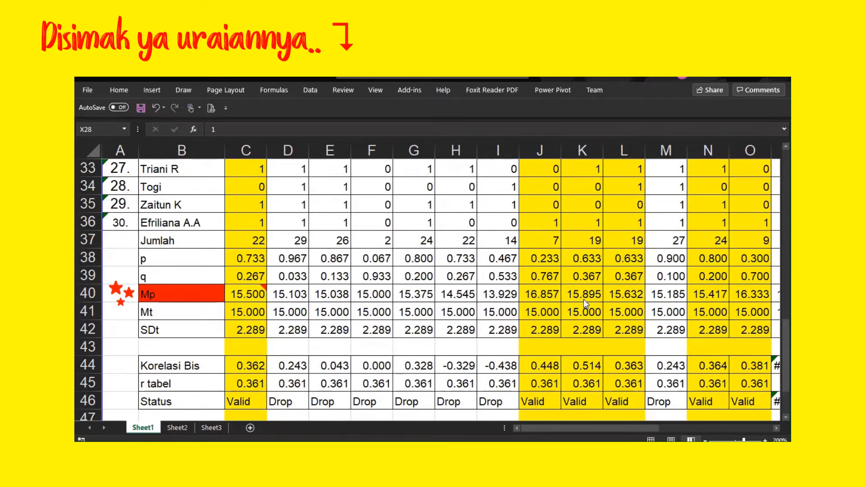
pyautogui.scroll(7, 583, 298)
pyautogui.scroll(3, 583, 298)
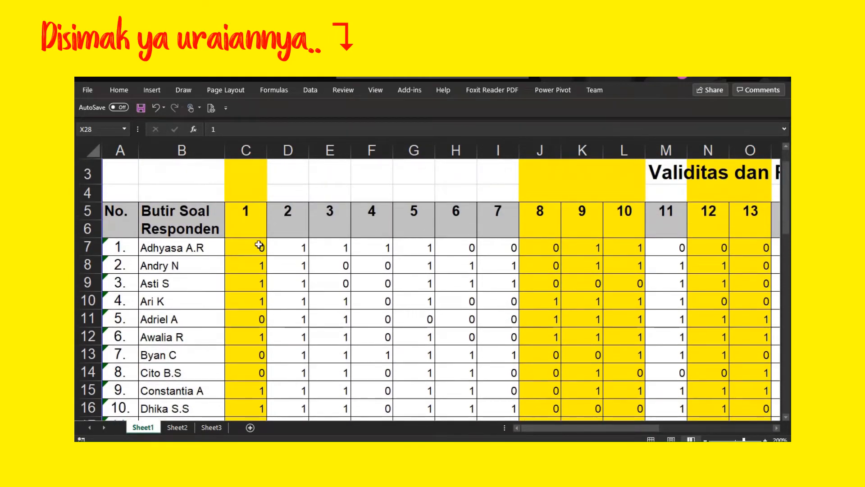
pyautogui.moveTo(244, 247); pyautogui.dragTo(243, 350)
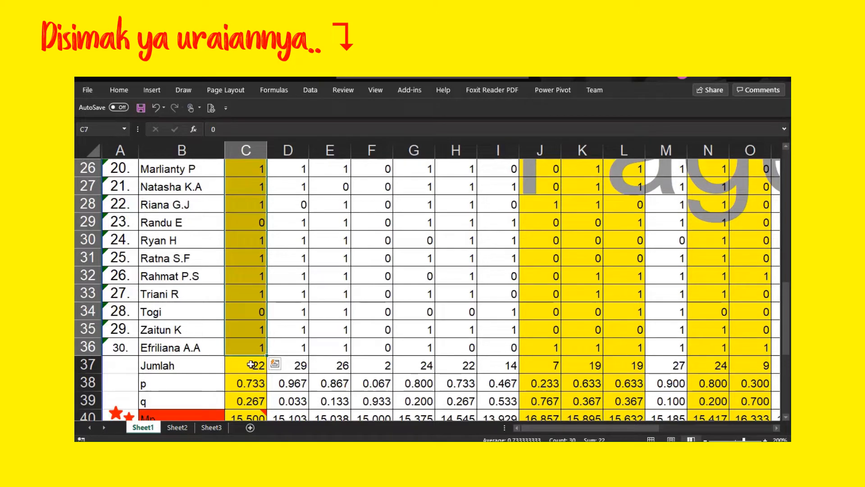
pyautogui.click(250, 363)
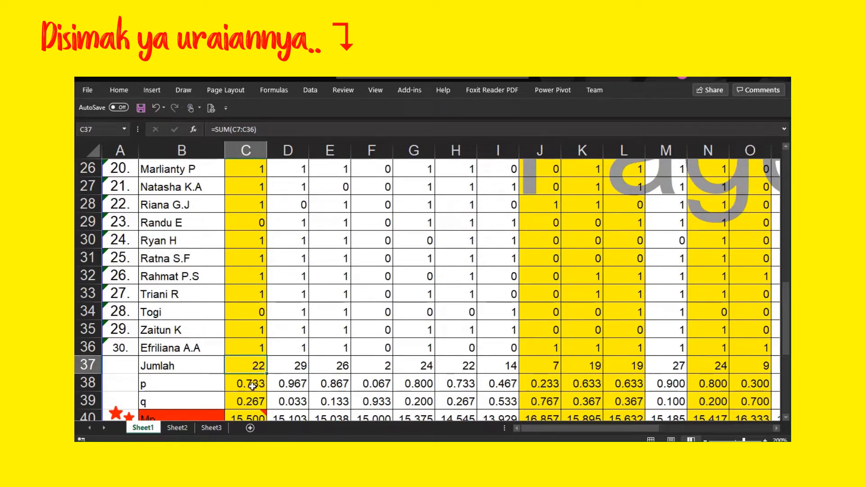
# Examine the p formula in C38 together with the Jumlah value and the last respondent number it relies on
pyautogui.click(253, 385)
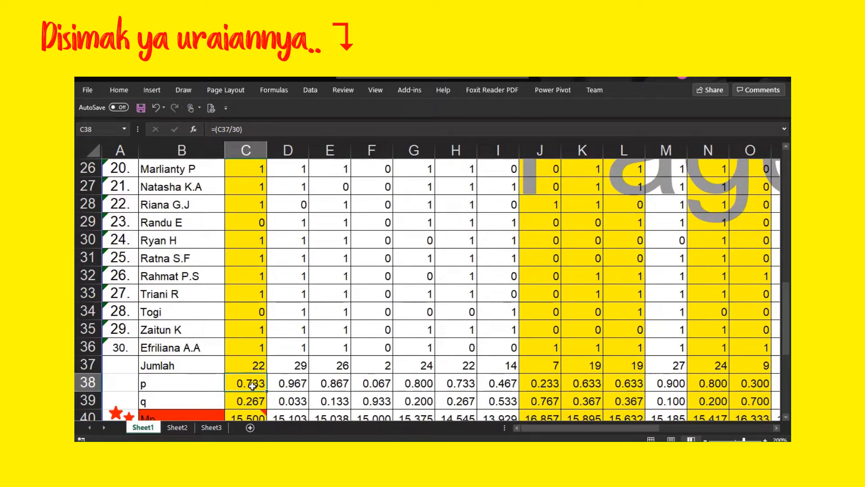
pyautogui.click(170, 360)
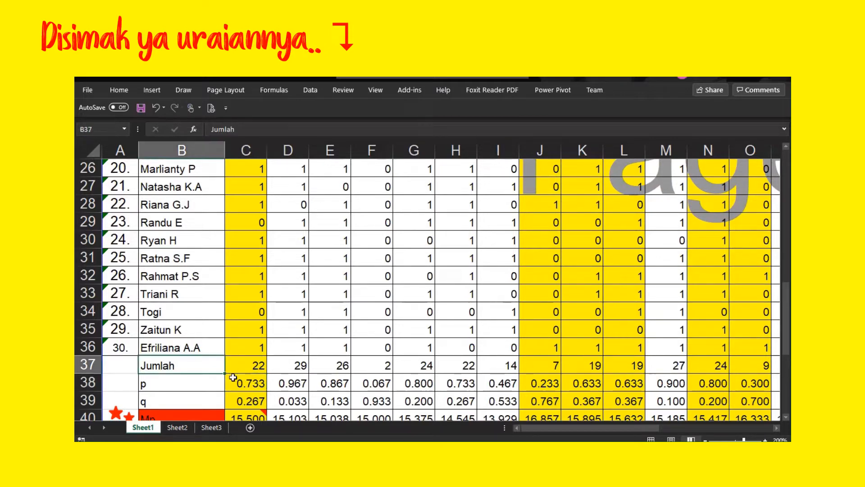
pyautogui.click(246, 366)
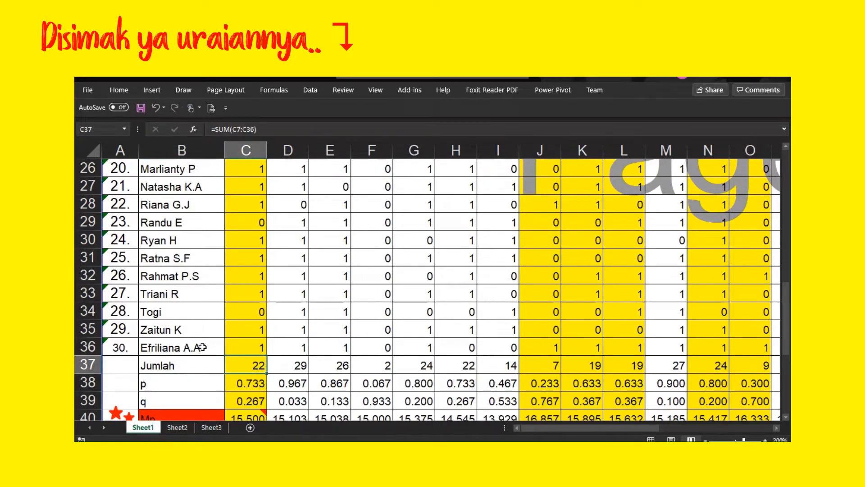
pyautogui.click(123, 349)
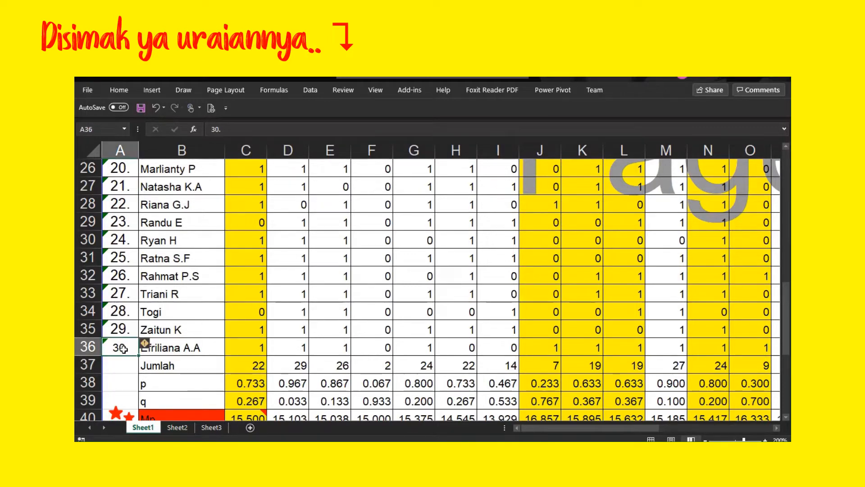
pyautogui.click(251, 382)
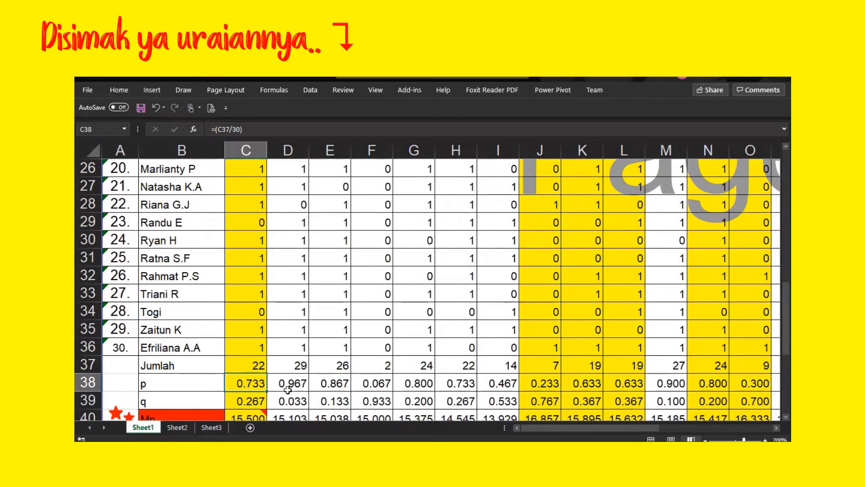
# Try to fill the p formula from C38 across the row to AA38
pyautogui.moveTo(265, 390)
pyautogui.mouseDown()
pyautogui.moveTo(743, 382)
pyautogui.moveTo(291, 362)
pyautogui.moveTo(259, 375)
pyautogui.mouseUp()
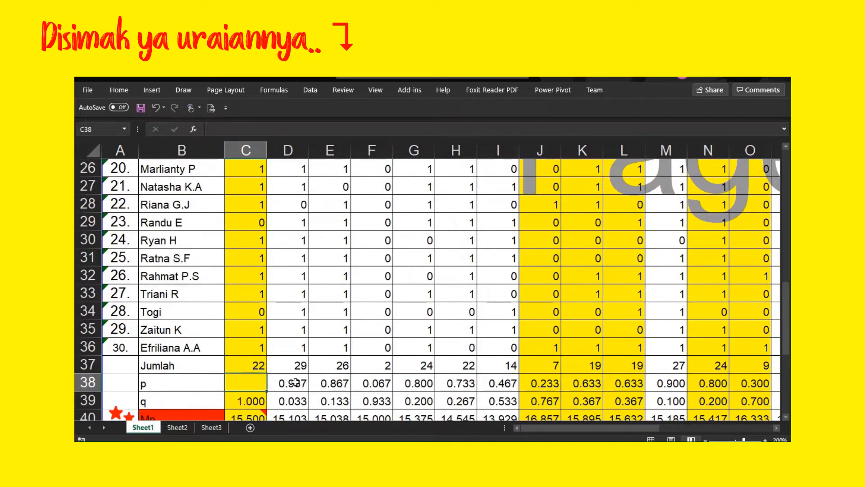
pyautogui.hotkey('ctrl', 'z')
pyautogui.moveTo(268, 391)
pyautogui.mouseDown()
pyautogui.moveTo(671, 391)
pyautogui.moveTo(766, 405)
pyautogui.moveTo(787, 362)
pyautogui.moveTo(679, 350)
pyautogui.mouseUp()
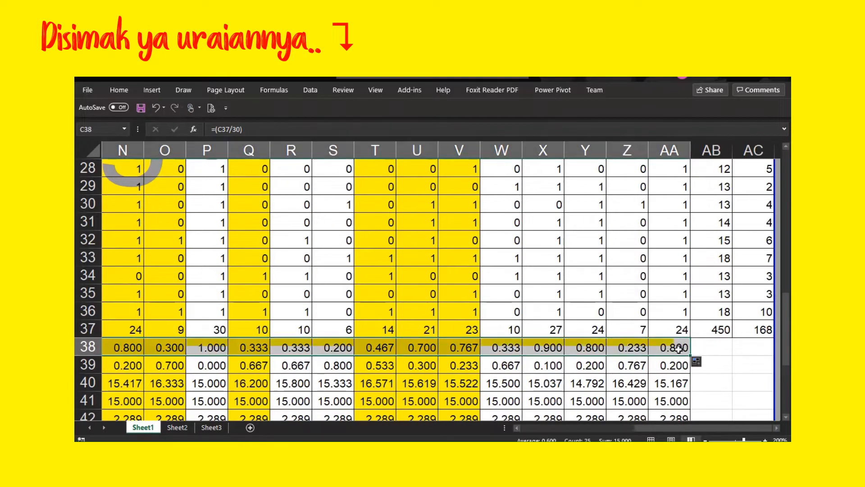
pyautogui.click(734, 370)
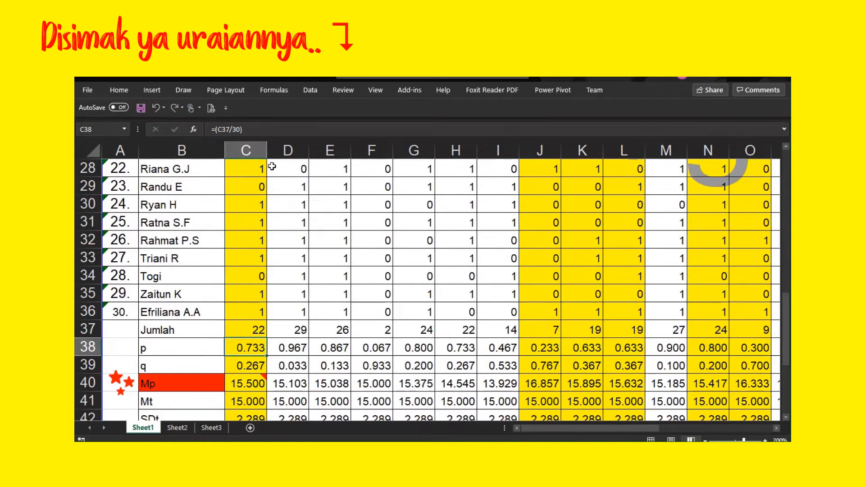
# Examine the q formula for item 1 in C39 and the p cell it refers to
pyautogui.moveTo(271, 166)
pyautogui.mouseDown()
pyautogui.moveTo(496, 275)
pyautogui.moveTo(713, 331)
pyautogui.mouseUp()
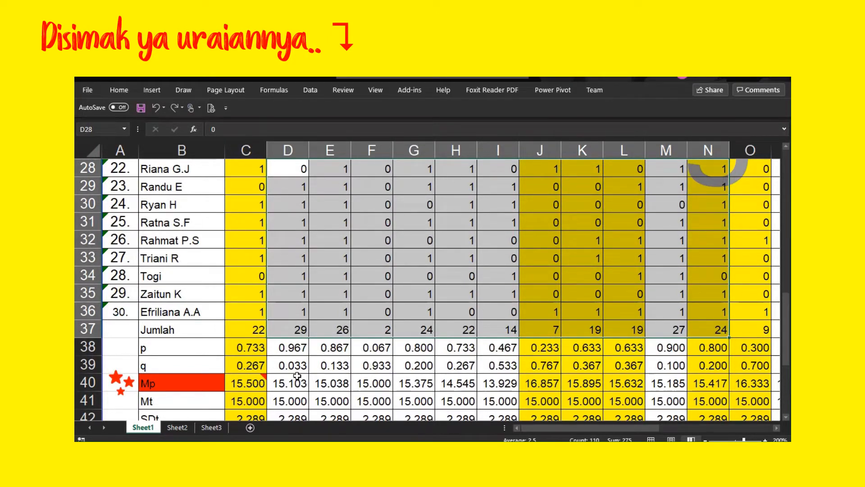
pyautogui.click(250, 365)
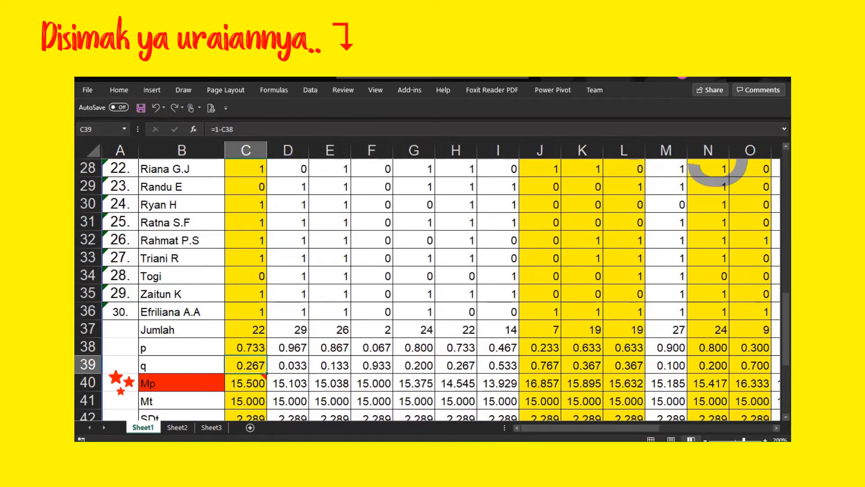
pyautogui.press('F2')
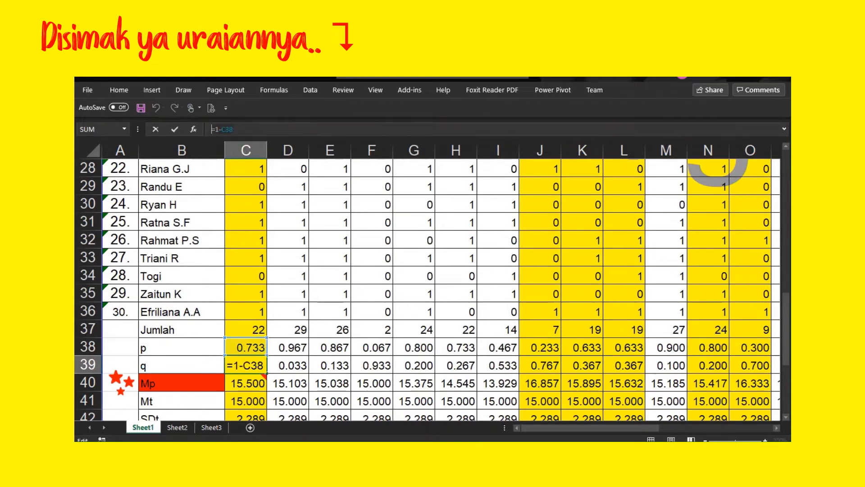
pyautogui.click(178, 351)
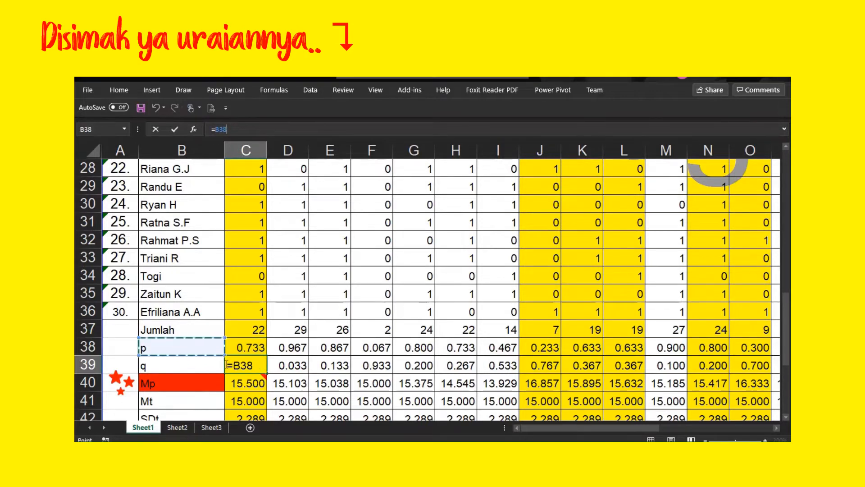
pyautogui.hotkey('ctrl', 'z')
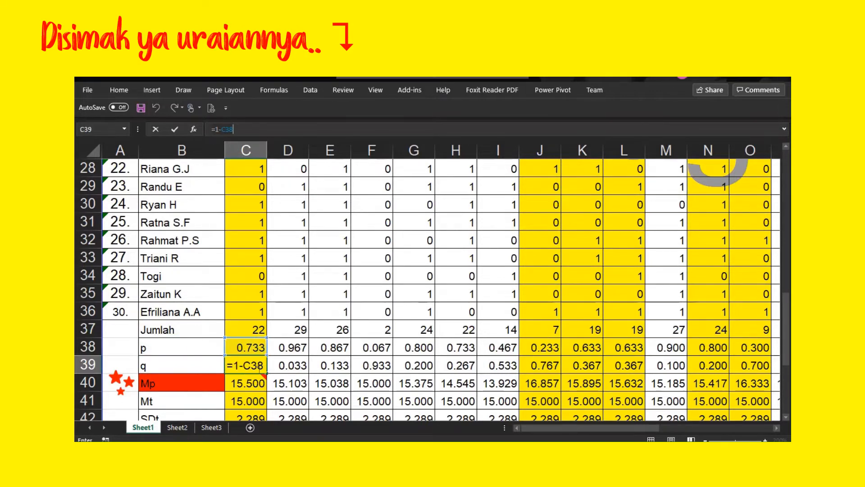
pyautogui.click(259, 365)
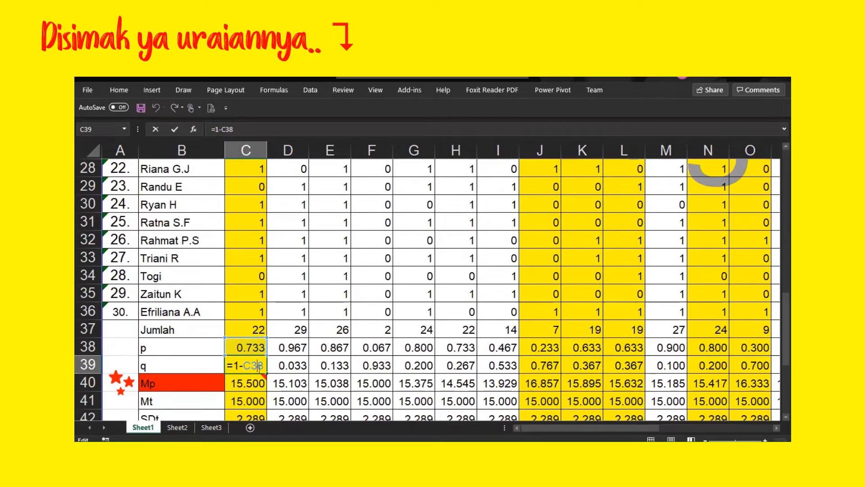
pyautogui.press('Return')
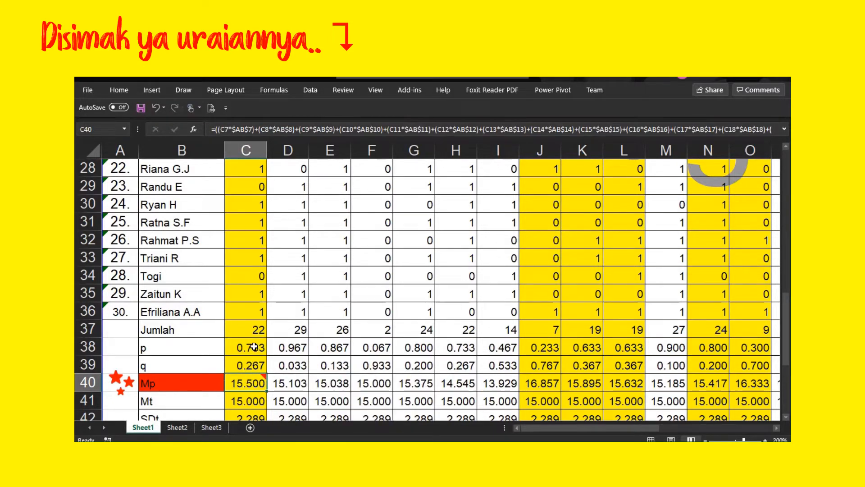
# Compare the p and q values of item 1 in C38:C39 and their formulas
pyautogui.moveTo(253, 345); pyautogui.dragTo(257, 365)
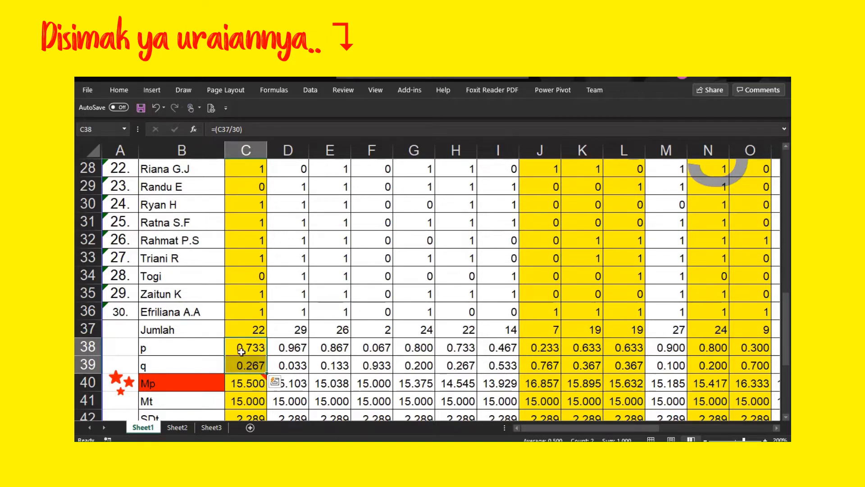
pyautogui.moveTo(240, 350); pyautogui.dragTo(256, 366)
pyautogui.click(250, 345)
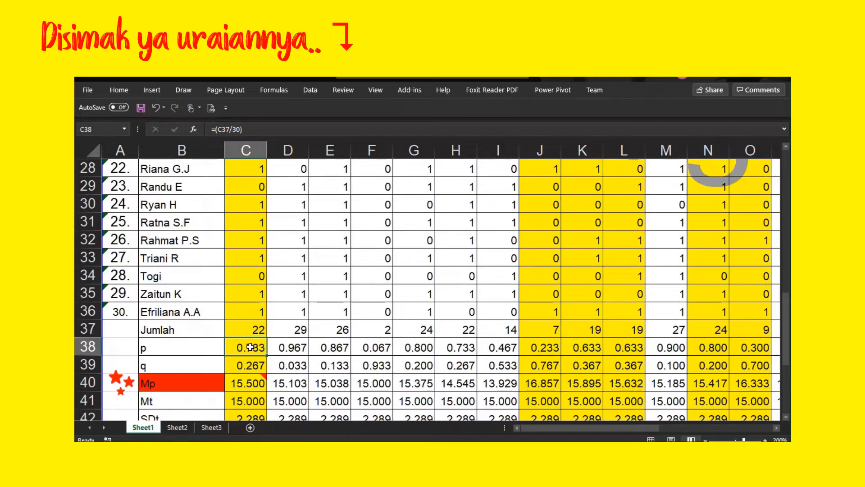
pyautogui.click(251, 364)
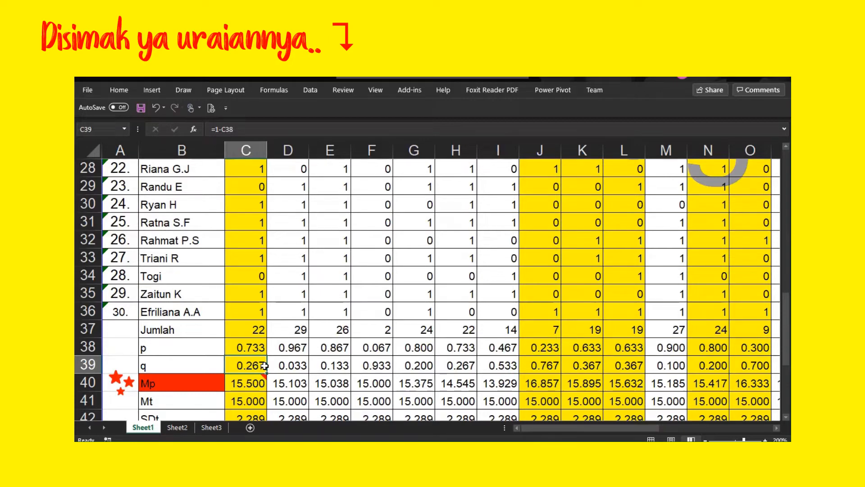
# Review the list of respondents in column B, starting from row 7
pyautogui.scroll(1, 264, 365)
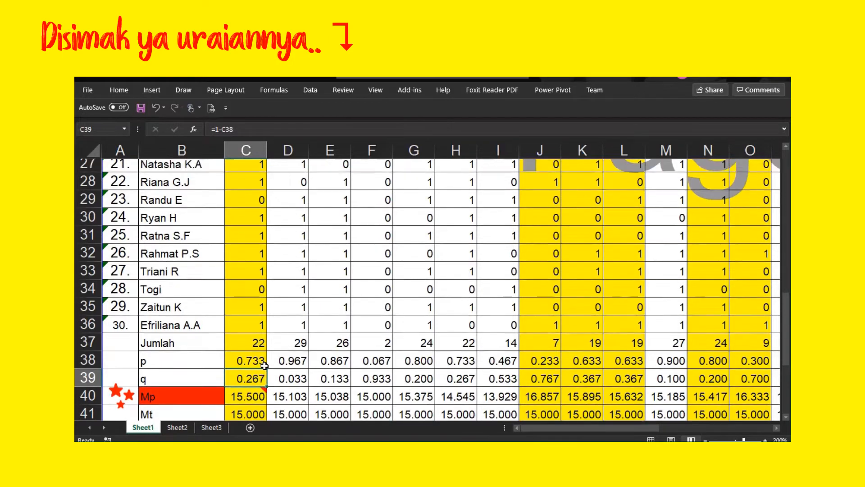
pyautogui.scroll(8, 264, 365)
pyautogui.keyDown('ctrl'); pyautogui.scroll(-2, 265, 365); pyautogui.keyUp('ctrl')
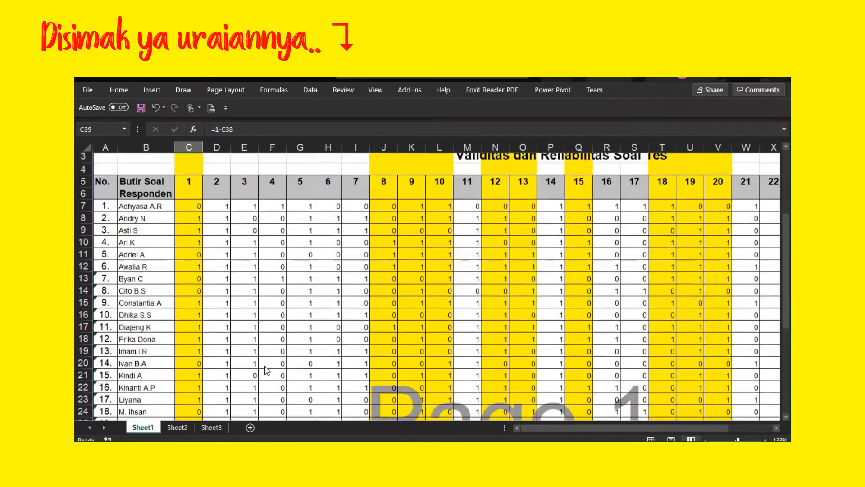
pyautogui.scroll(1, 264, 366)
pyautogui.click(137, 236)
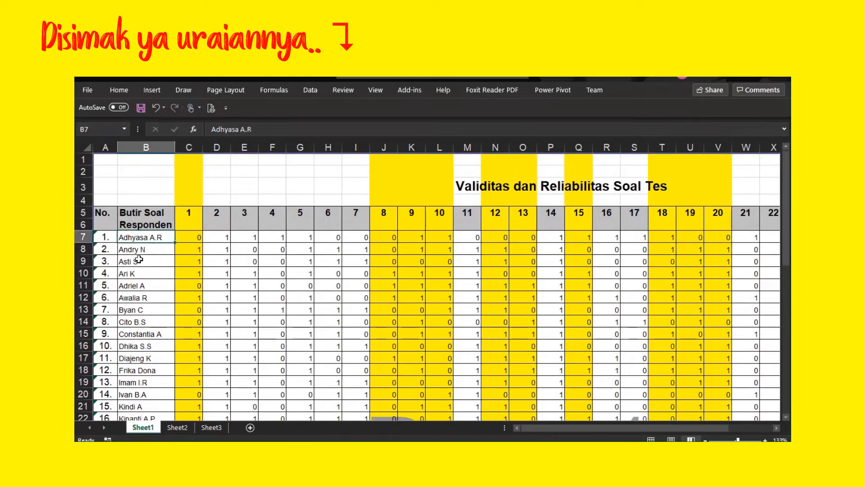
pyautogui.moveTo(139, 260); pyautogui.dragTo(138, 383)
pyautogui.scroll(6, 138, 383)
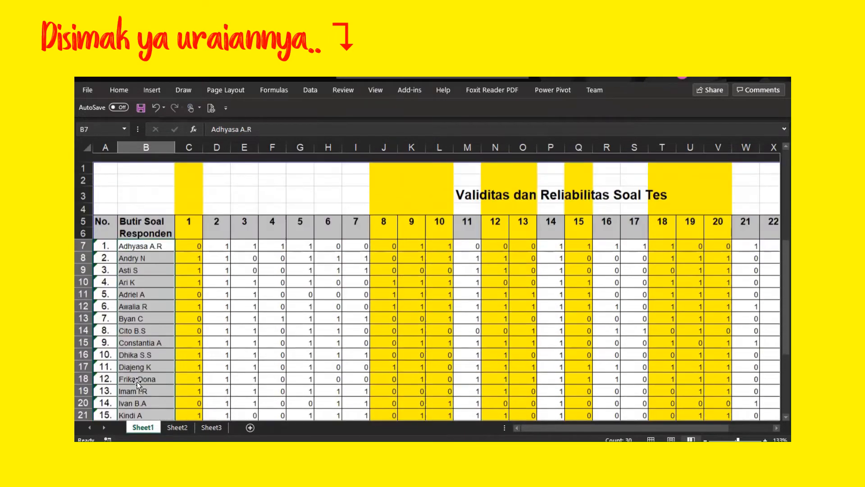
# Review the test item number headers from 1 to 25 in row 5, selecting C5 through AA5
pyautogui.hscroll(2, 137, 383)
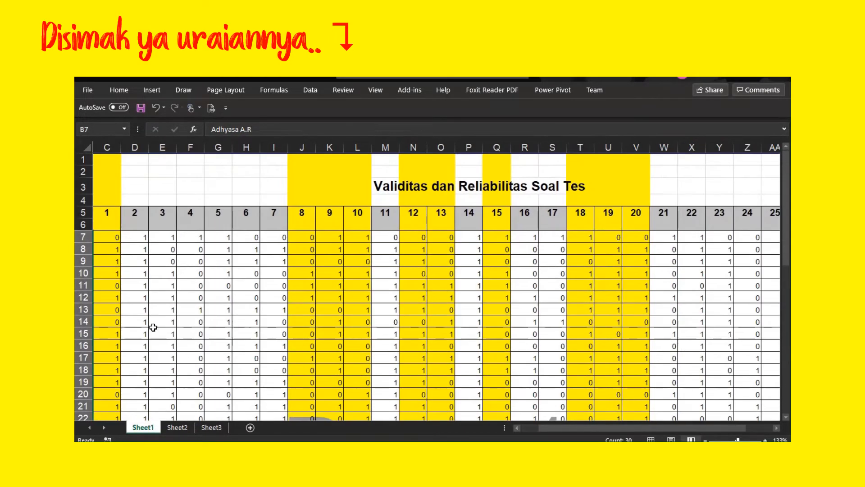
pyautogui.moveTo(108, 216); pyautogui.dragTo(388, 223)
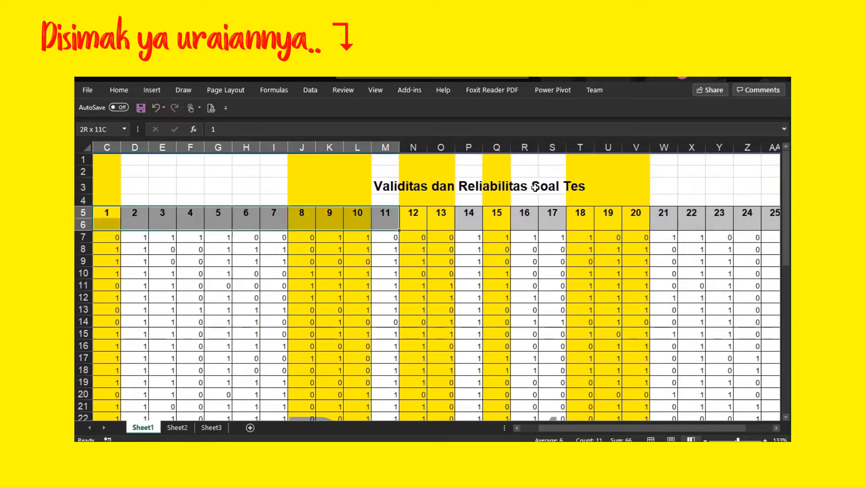
pyautogui.moveTo(534, 187); pyautogui.dragTo(697, 223)
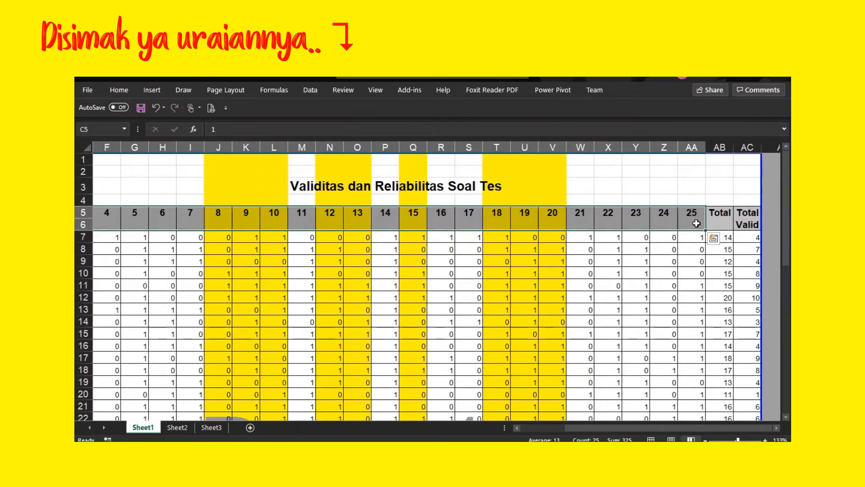
pyautogui.keyDown('ctrl'); pyautogui.scroll(-3, 697, 224); pyautogui.keyUp('ctrl')
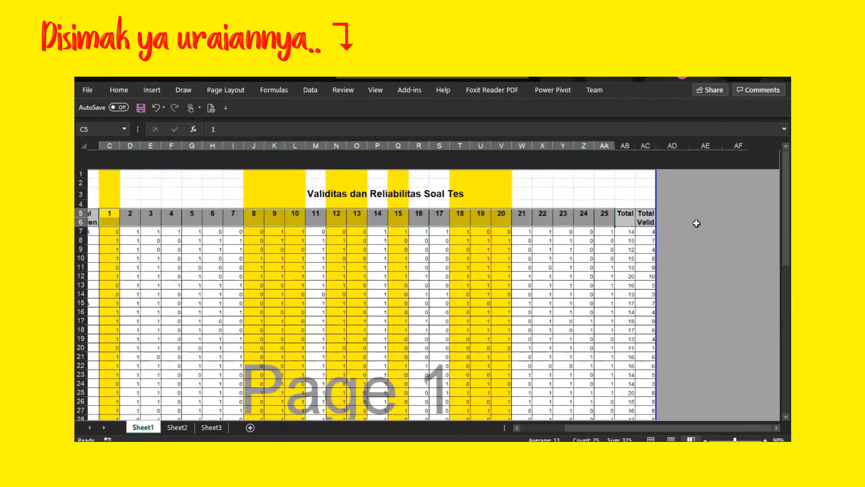
pyautogui.hscroll(-3, 697, 223)
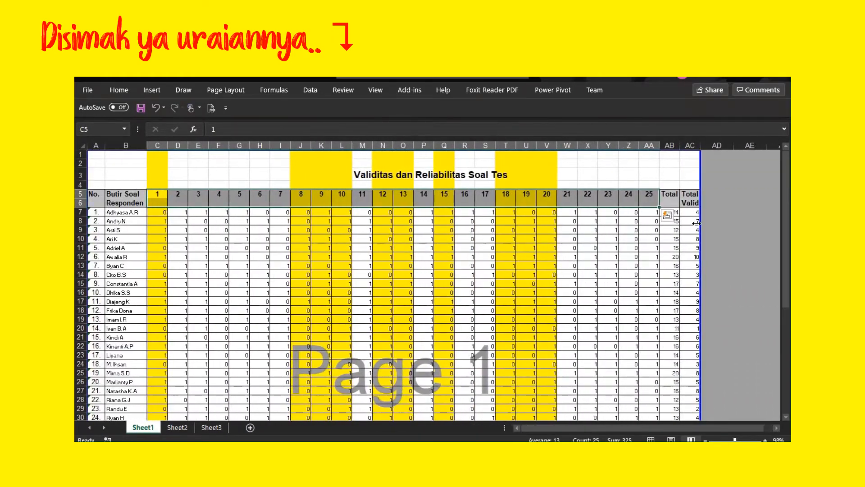
# Examine the Mp formula for item 1 in C40, highlighting its products of item scores and respondent totals
pyautogui.scroll(-5, 697, 224)
pyautogui.scroll(-5, 697, 224)
pyautogui.keyDown('ctrl'); pyautogui.scroll(10, 697, 223); pyautogui.keyUp('ctrl')
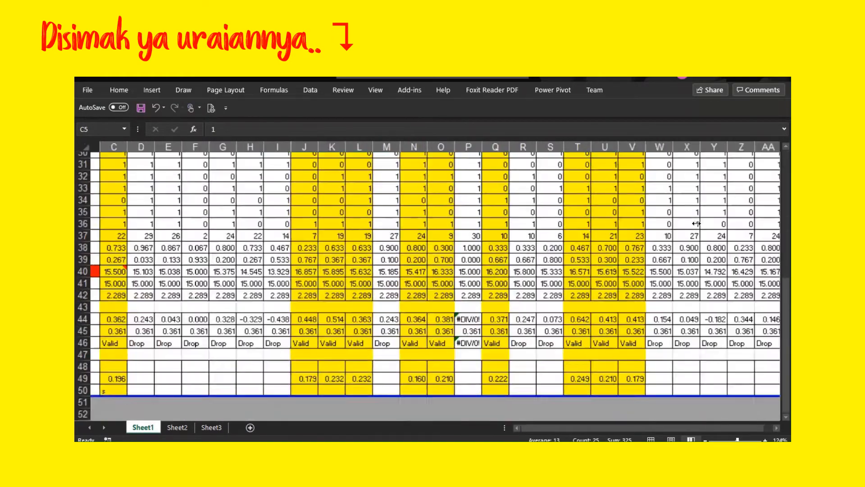
pyautogui.hscroll(-5, 697, 227)
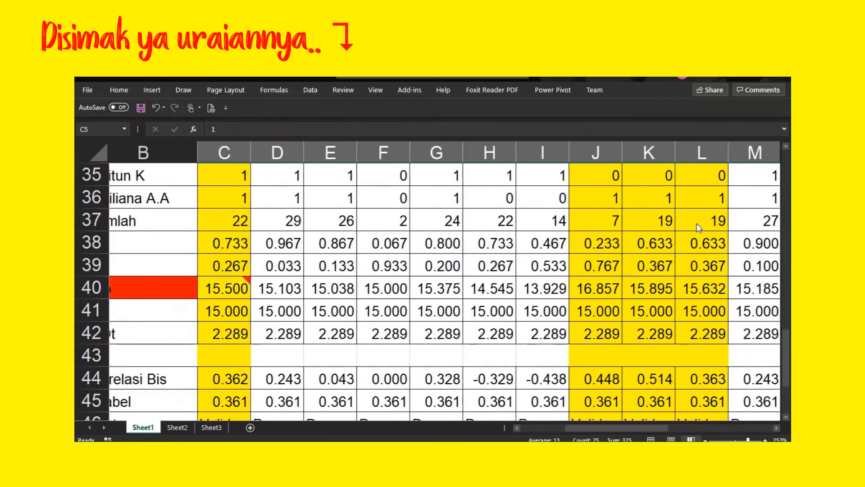
pyautogui.hscroll(-2, 697, 227)
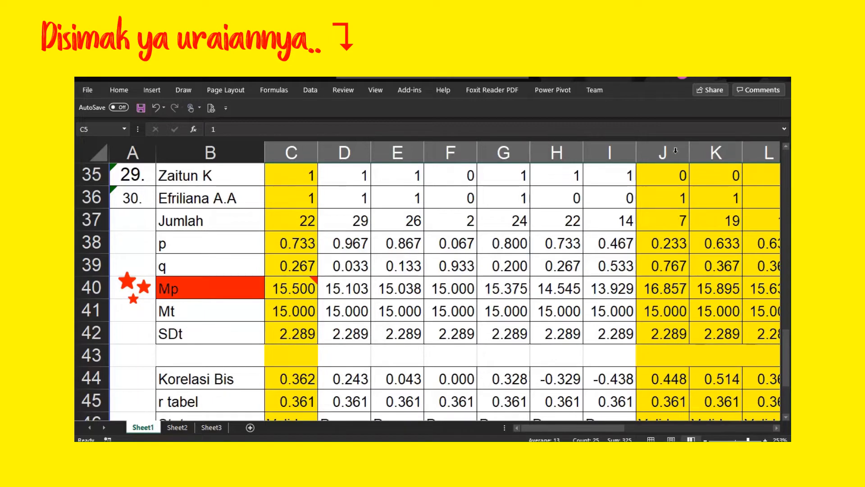
pyautogui.doubleClick(295, 284)
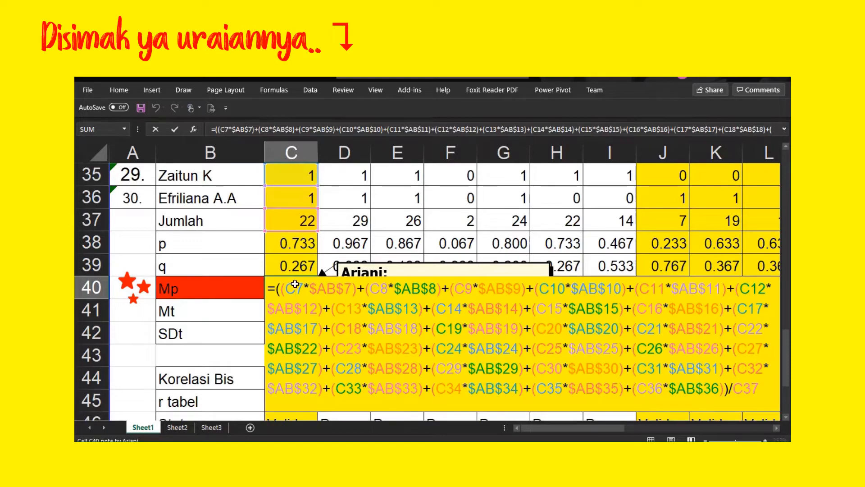
pyautogui.scroll(-2, 295, 286)
pyautogui.hscroll(1, 295, 286)
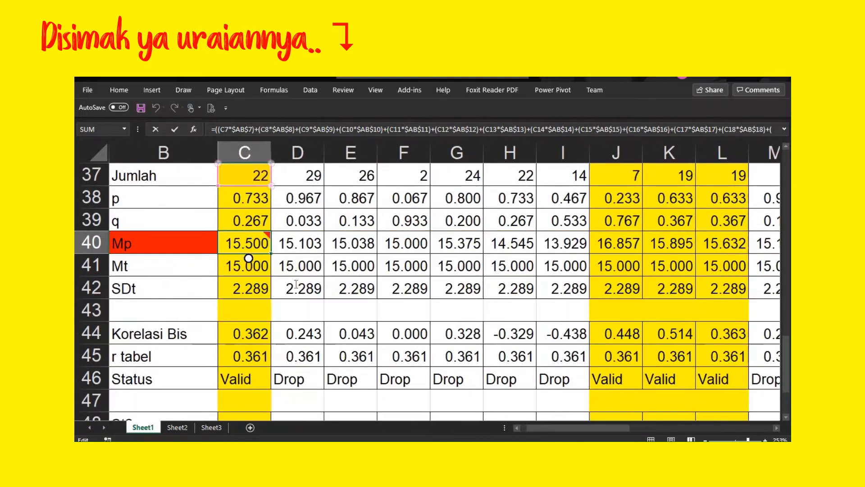
pyautogui.click(248, 258)
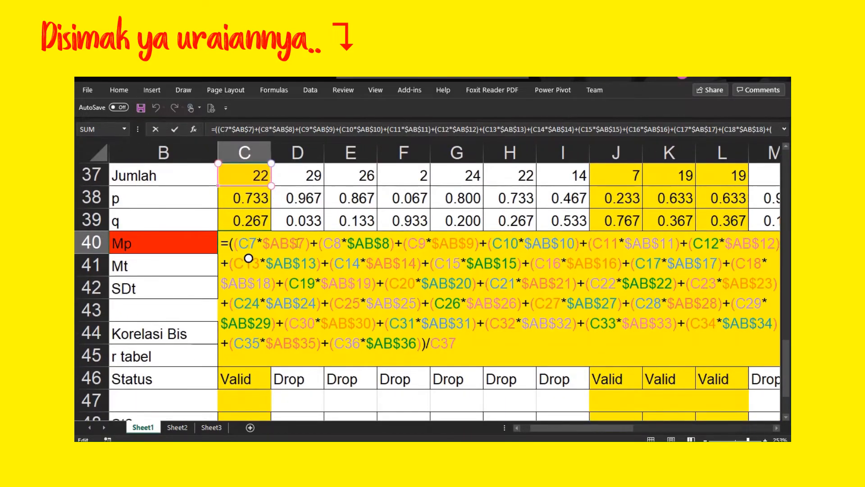
pyautogui.moveTo(249, 258); pyautogui.dragTo(615, 362)
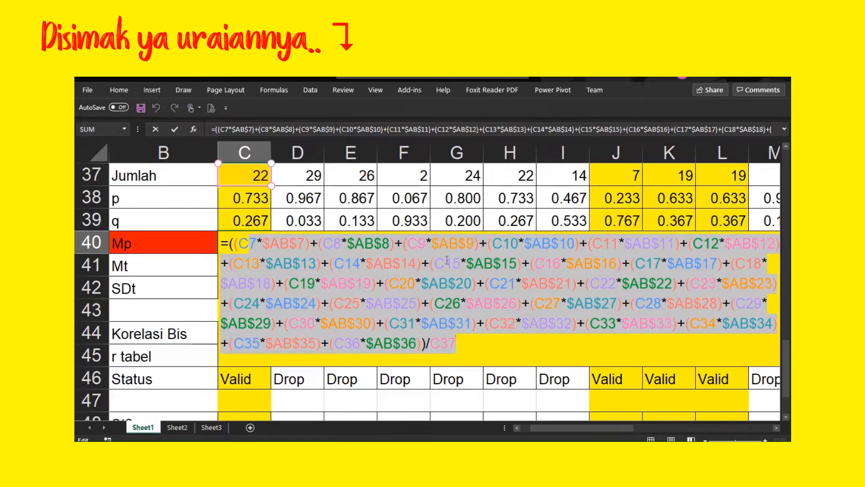
# Check the C37 divisor at the end of the Mp formula in C40, leaving the formula as it is
pyautogui.click(454, 346)
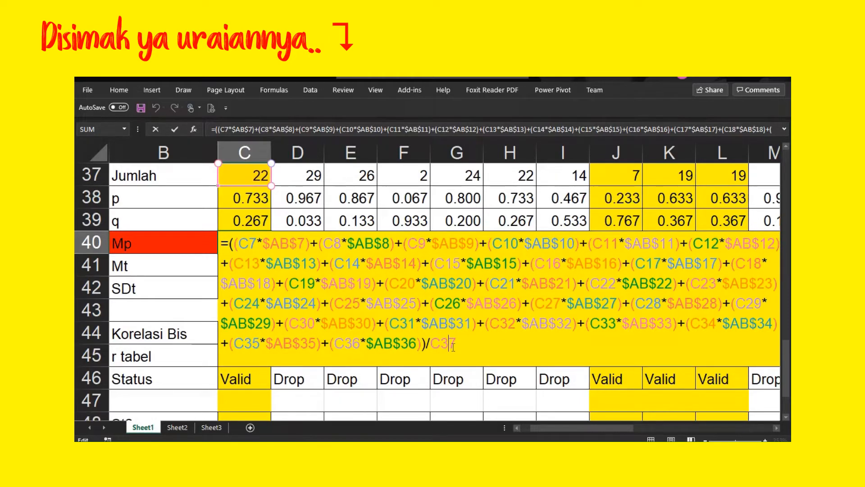
pyautogui.press('Right')
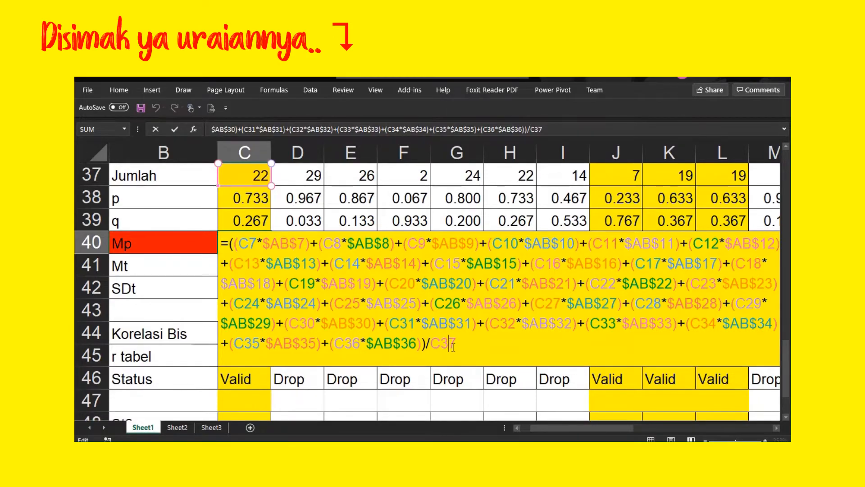
pyautogui.press('Return')
# Examine the first respondent's item 1 score in C7 and the row of answers up to the total in AB7
pyautogui.keyDown('ctrl'); pyautogui.scroll(-9, 452, 347); pyautogui.keyUp('ctrl')
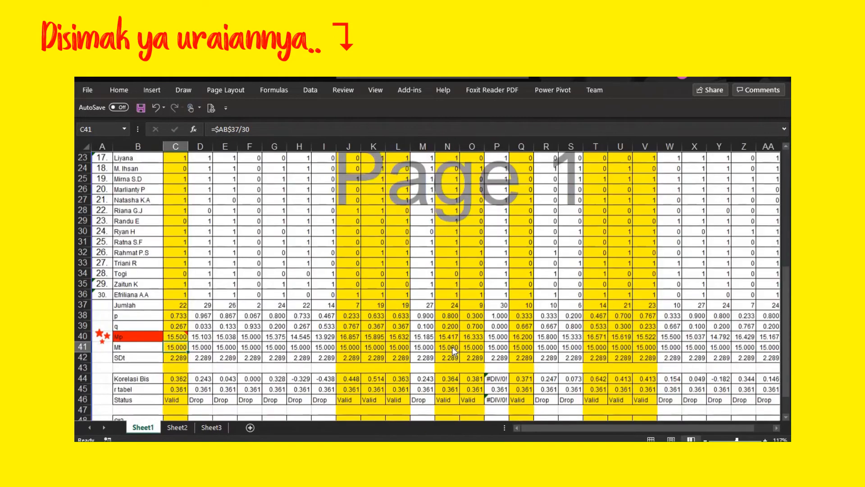
pyautogui.keyDown('ctrl'); pyautogui.scroll(7, 452, 347); pyautogui.keyUp('ctrl')
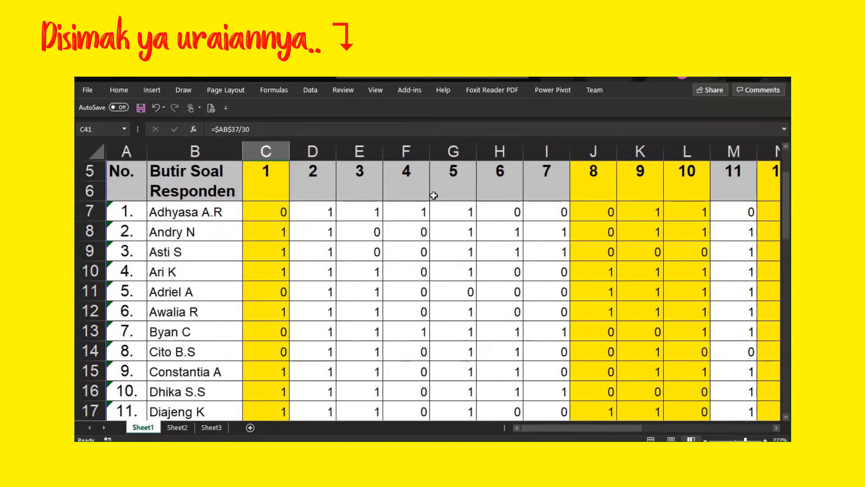
pyautogui.click(267, 212)
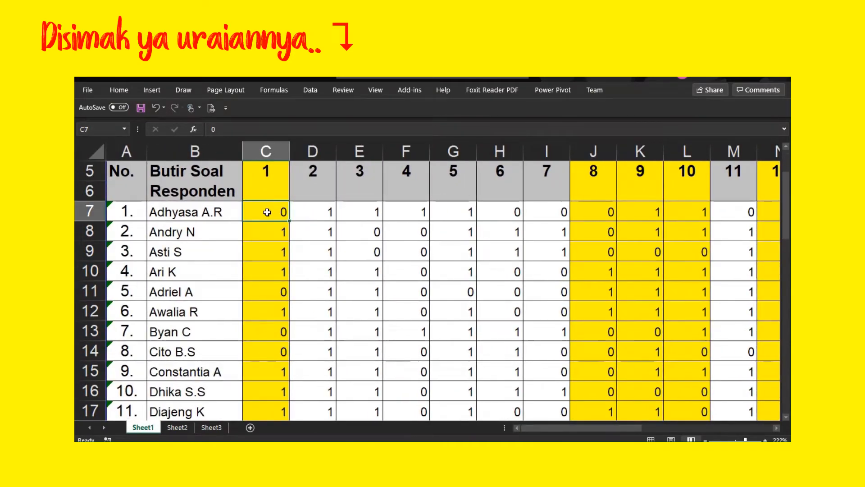
pyautogui.keyDown('ctrl'); pyautogui.scroll(-2, 267, 212); pyautogui.keyUp('ctrl')
pyautogui.keyDown('ctrl'); pyautogui.scroll(-2, 267, 212); pyautogui.keyUp('ctrl')
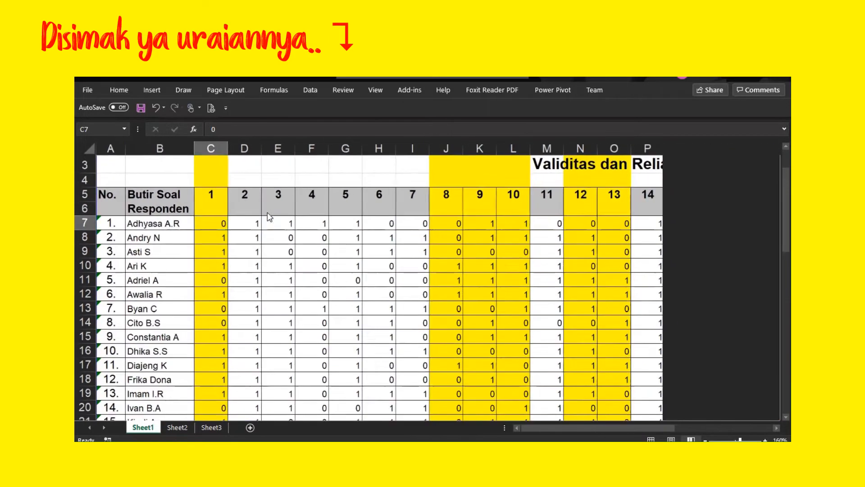
pyautogui.hscroll(3, 268, 212)
pyautogui.hscroll(3, 267, 215)
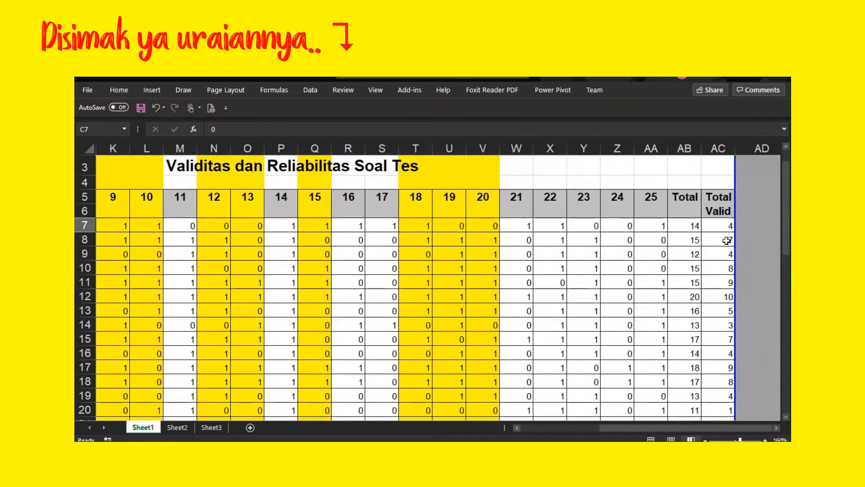
pyautogui.click(696, 227)
pyautogui.moveTo(696, 227); pyautogui.dragTo(76, 225)
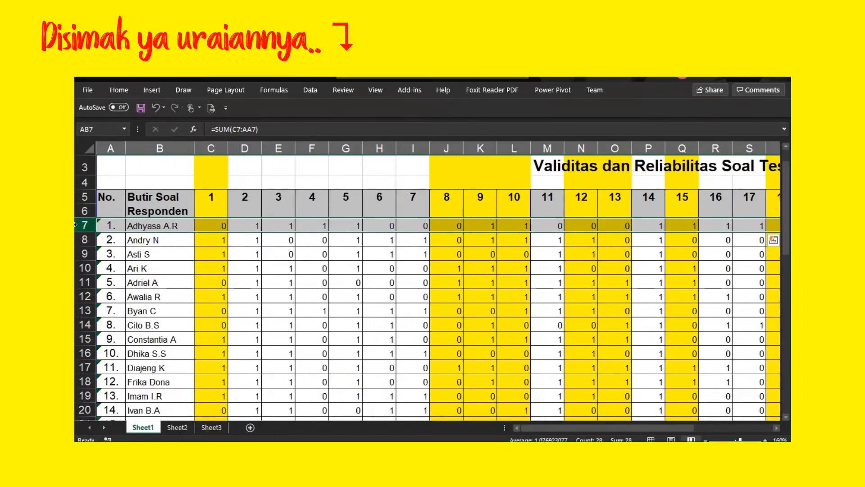
# Pair the item 1 scores in C7, C8 and C9 with the respondents' totals in AB7, AB8 and AB9
pyautogui.scroll(-4, 75, 224)
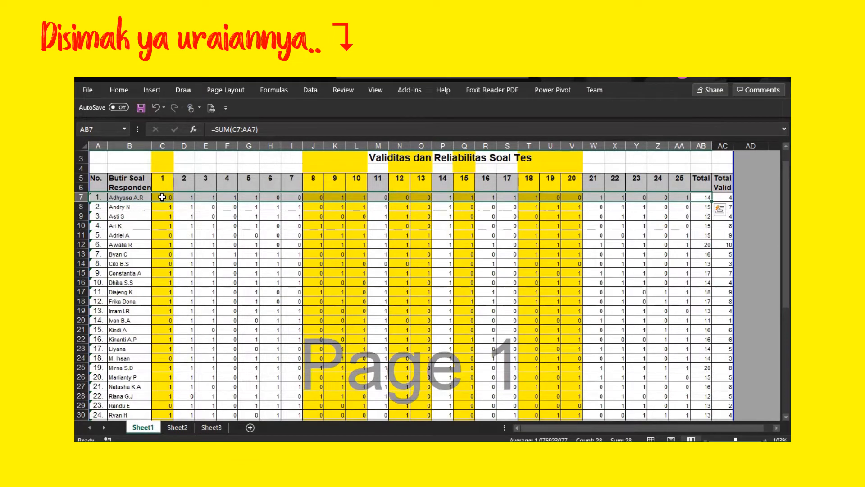
pyautogui.click(163, 197)
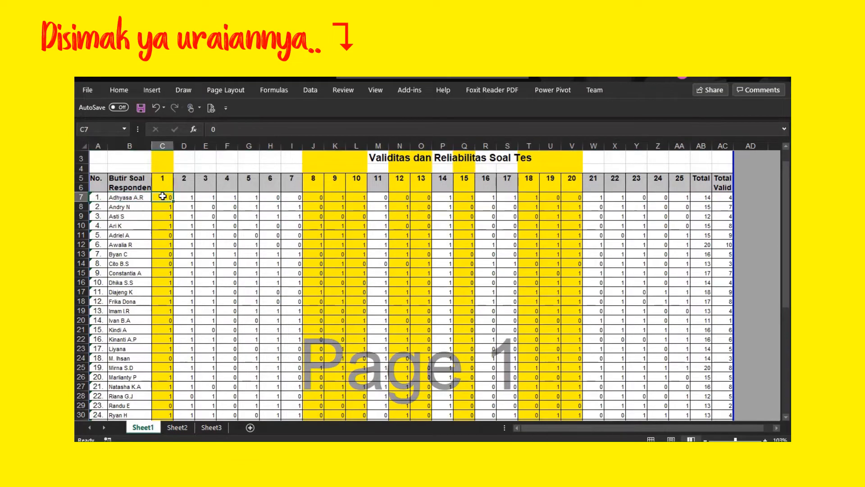
pyautogui.click(707, 197)
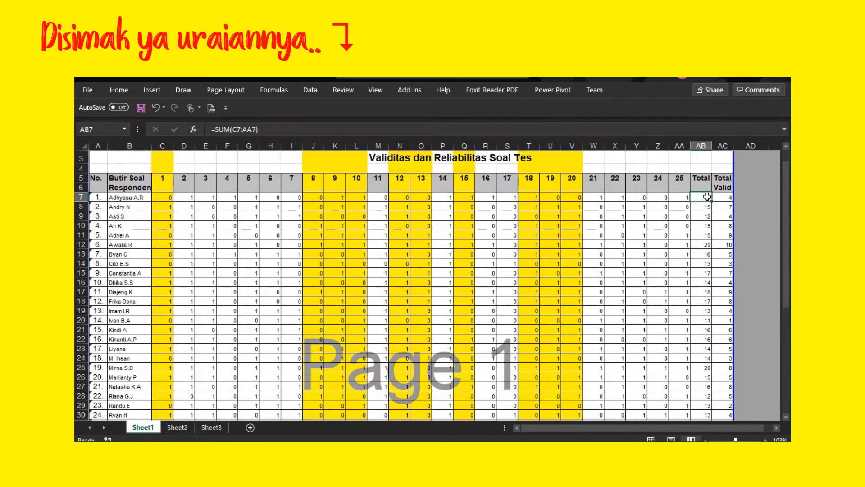
pyautogui.click(167, 209)
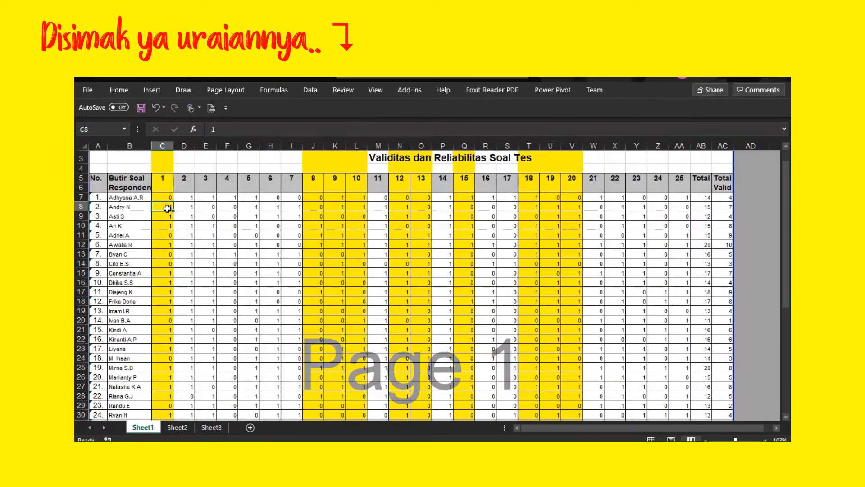
pyautogui.click(707, 208)
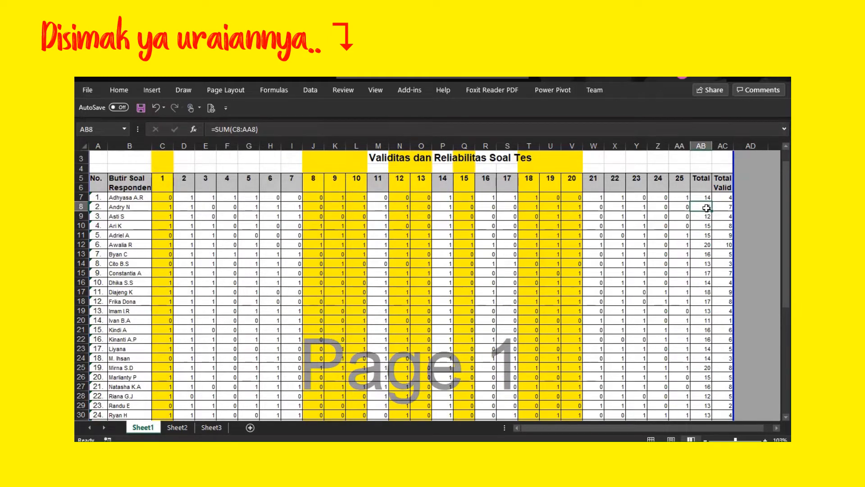
pyautogui.click(156, 218)
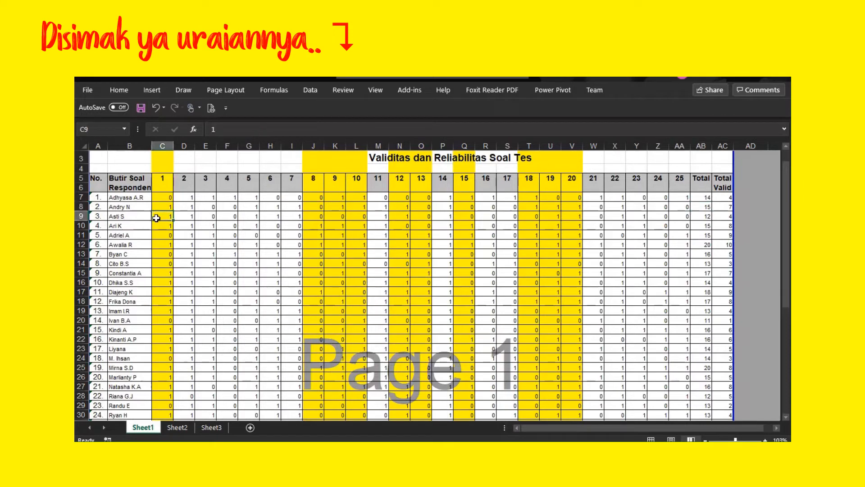
pyautogui.click(707, 218)
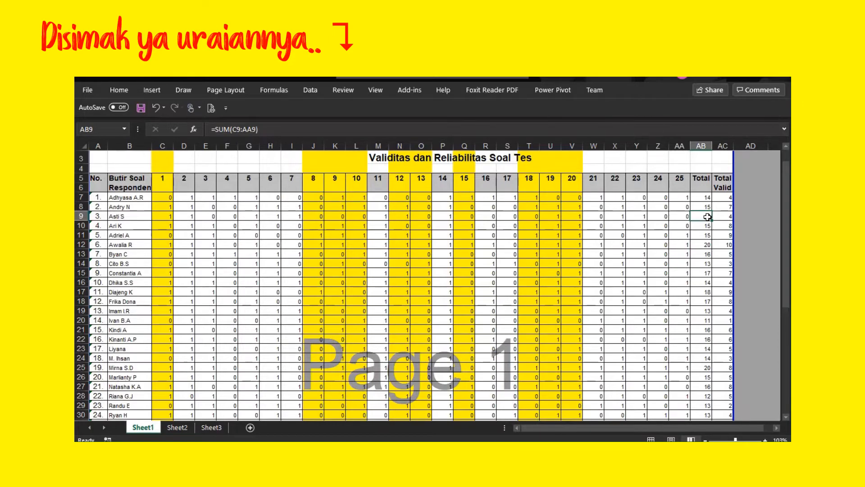
# Reopen the Mp formula in C40 and highlight its final division by C37
pyautogui.scroll(-7, 707, 217)
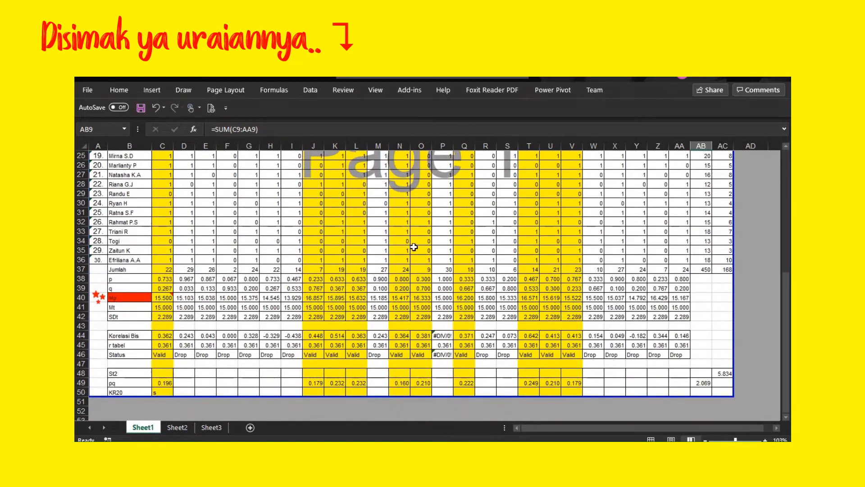
pyautogui.doubleClick(161, 298)
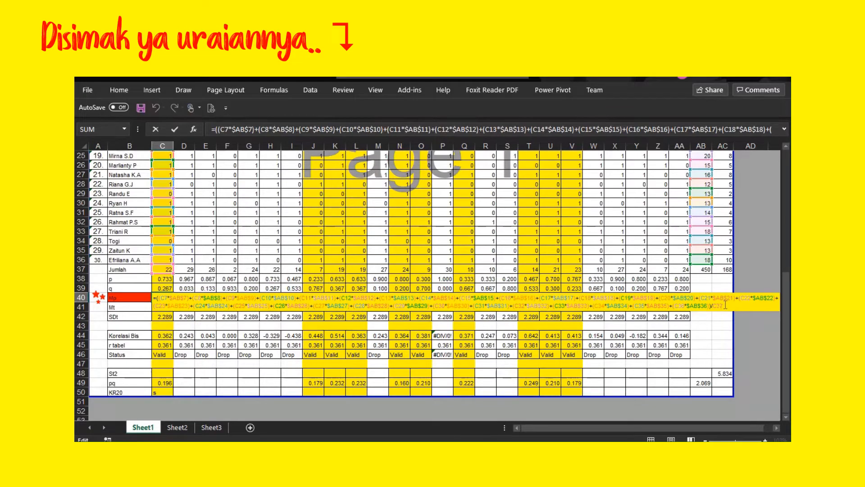
pyautogui.moveTo(726, 305); pyautogui.dragTo(713, 305)
pyautogui.press('Return')
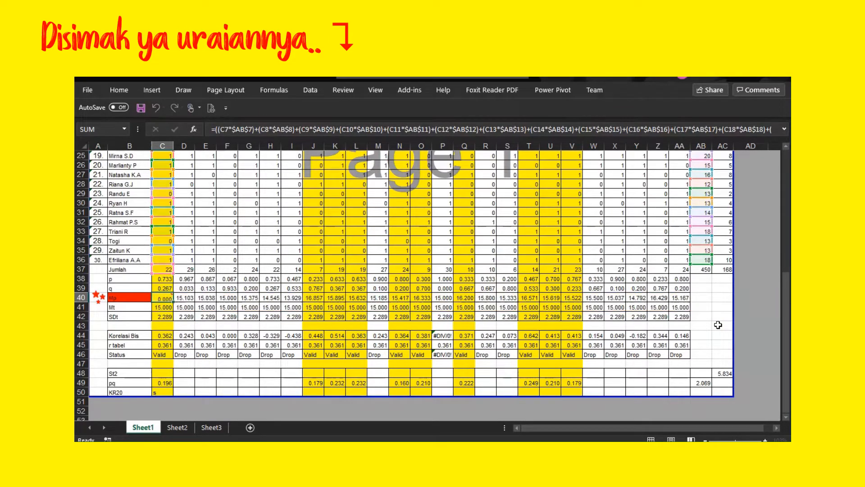
# Inspect the Jumlah sum for item 1 in C37 and its use in the Mp formula in C40
pyautogui.keyDown('ctrl'); pyautogui.scroll(4, 719, 326); pyautogui.keyUp('ctrl')
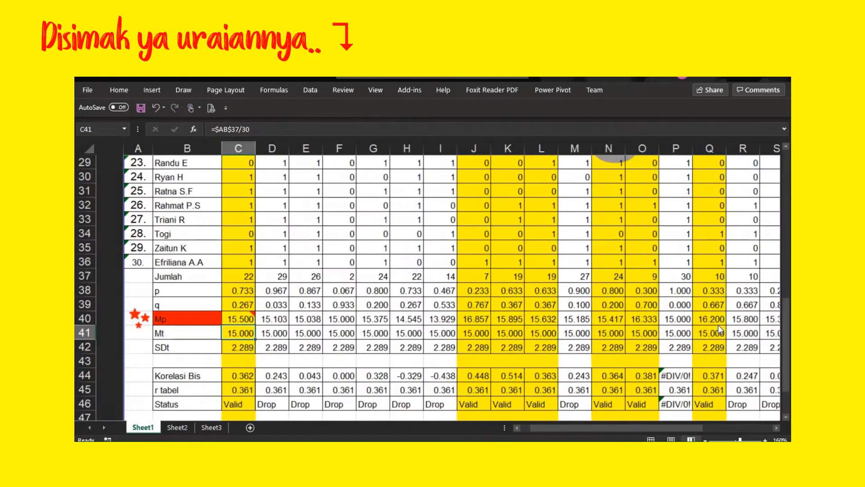
pyautogui.click(222, 276)
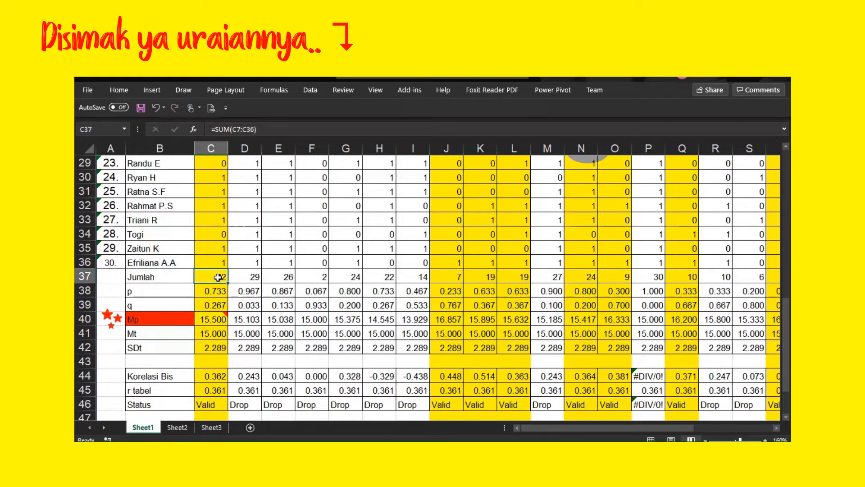
pyautogui.doubleClick(222, 319)
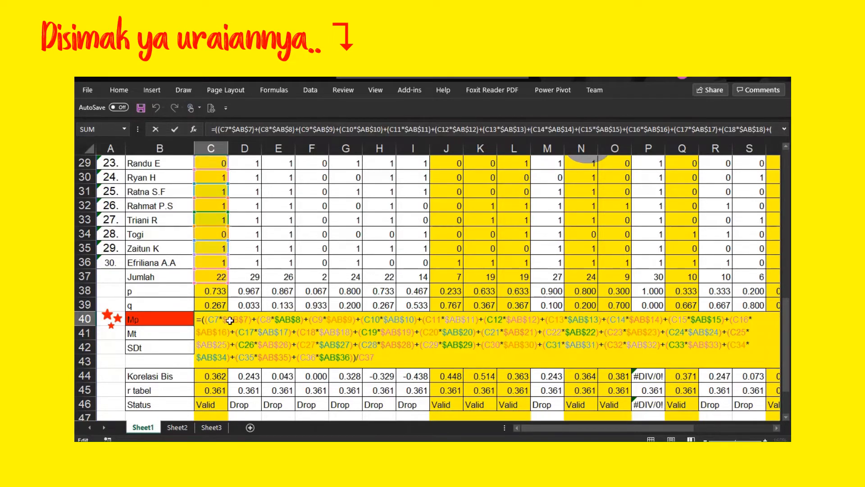
pyautogui.hscroll(1, 230, 320)
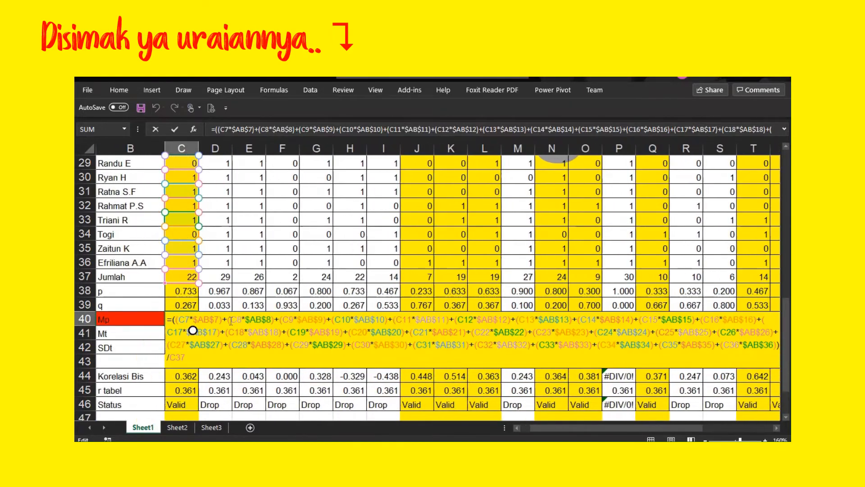
pyautogui.press('Return')
pyautogui.keyDown('ctrl'); pyautogui.scroll(10, 230, 321); pyautogui.keyUp('ctrl')
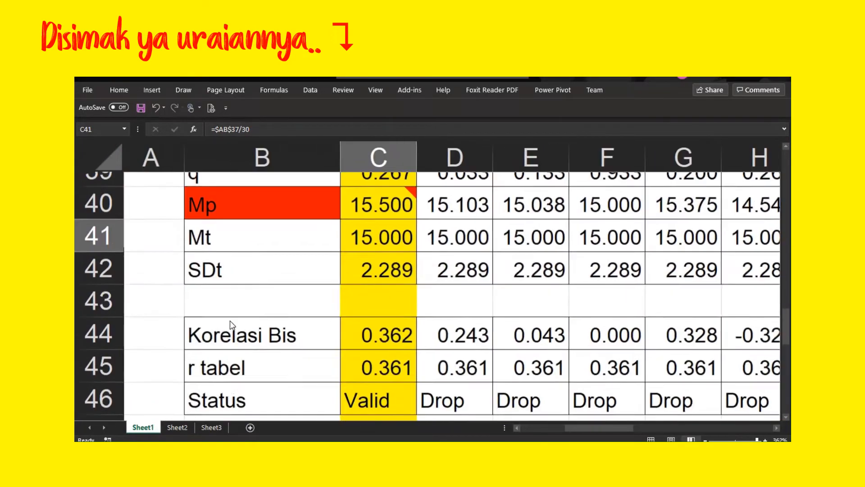
# Review the Mp formula in C40 through to its closing division by C37, leaving it as it is
pyautogui.press('Up')
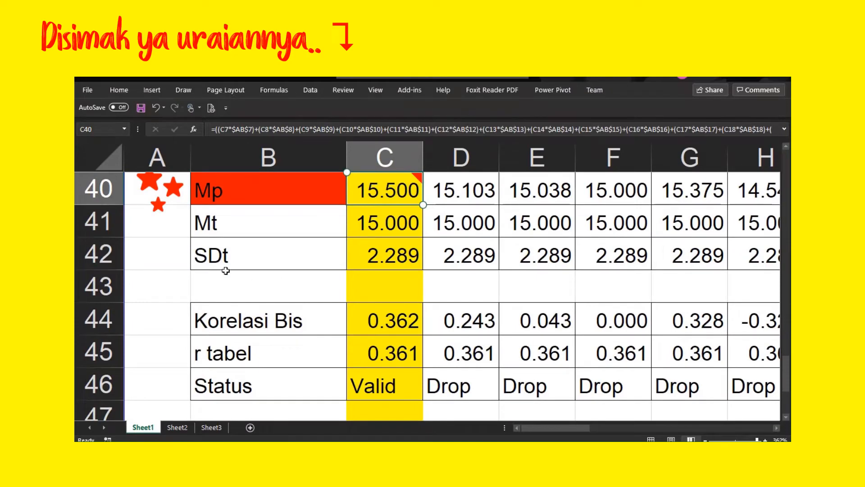
pyautogui.doubleClick(370, 194)
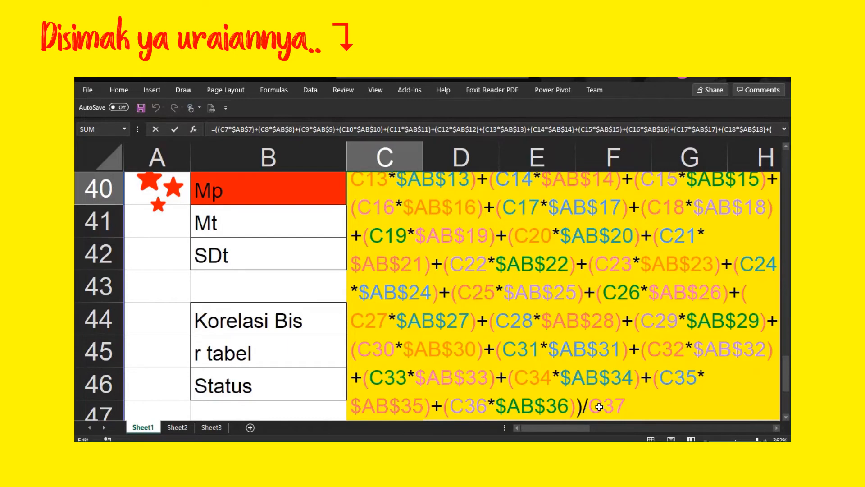
pyautogui.press('Return')
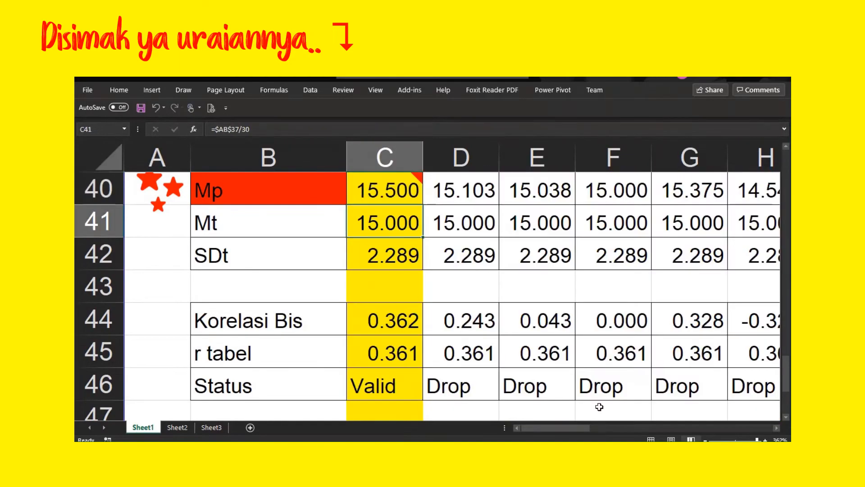
# Inspect the Mt formula for item 1 in C41
pyautogui.scroll(-7, 599, 407)
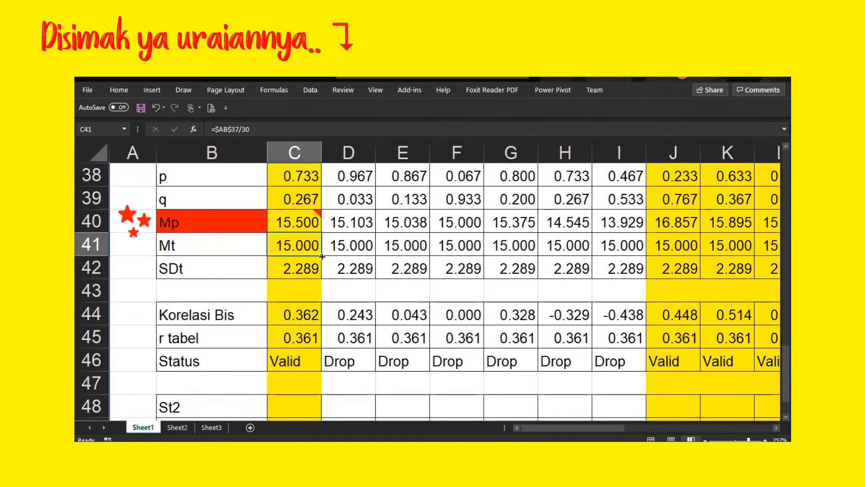
pyautogui.doubleClick(309, 244)
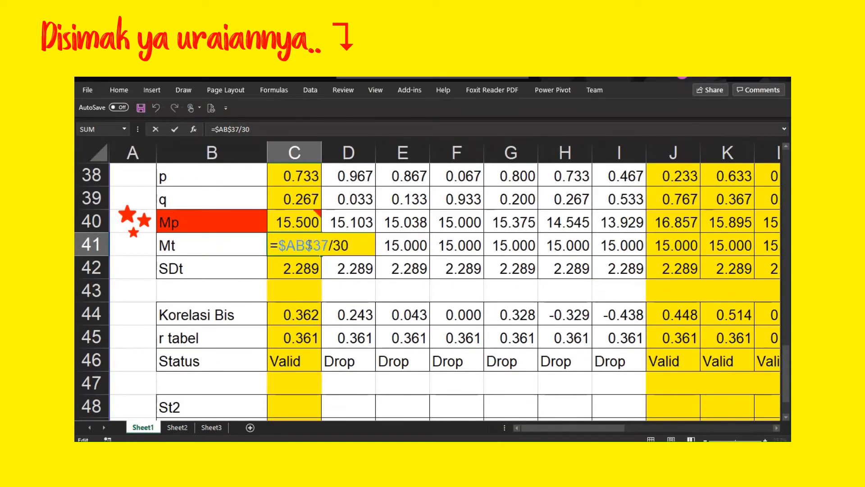
pyautogui.press('Return')
# Check the brackets in the Mp formula in C40, removing and restoring the closing bracket after $AB$35
pyautogui.click(300, 218)
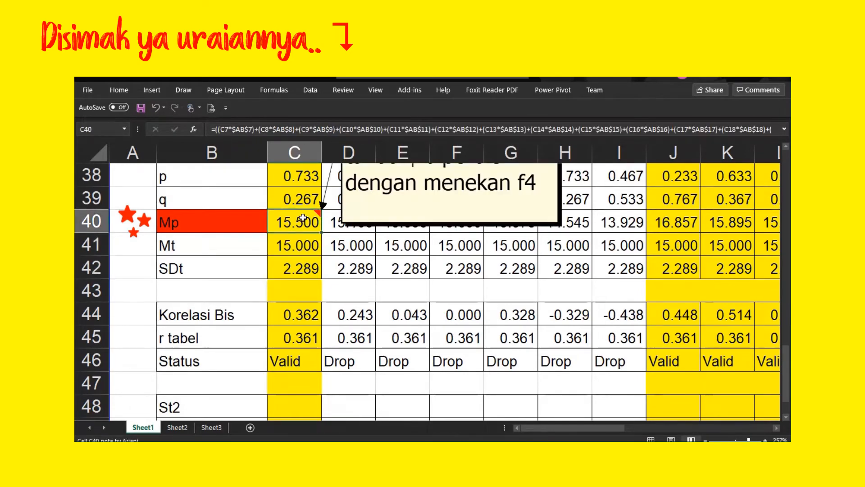
pyautogui.doubleClick(295, 221)
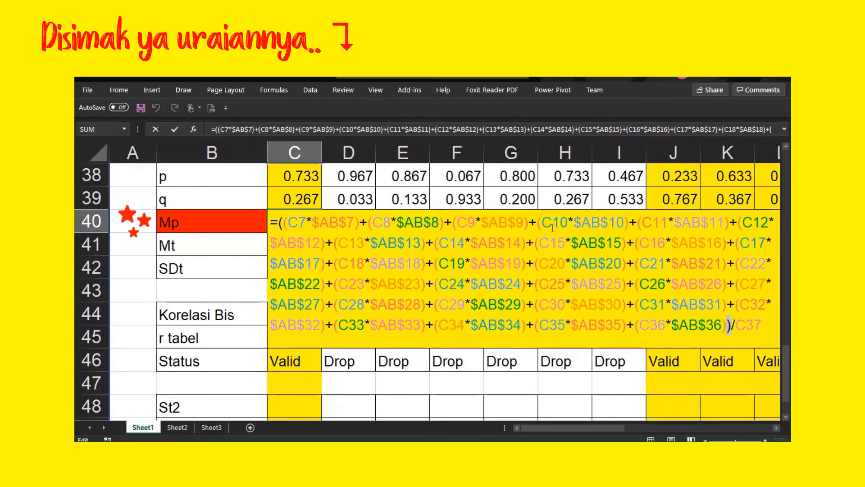
pyautogui.click(287, 220)
pyautogui.click(622, 326)
pyautogui.press('Delete')
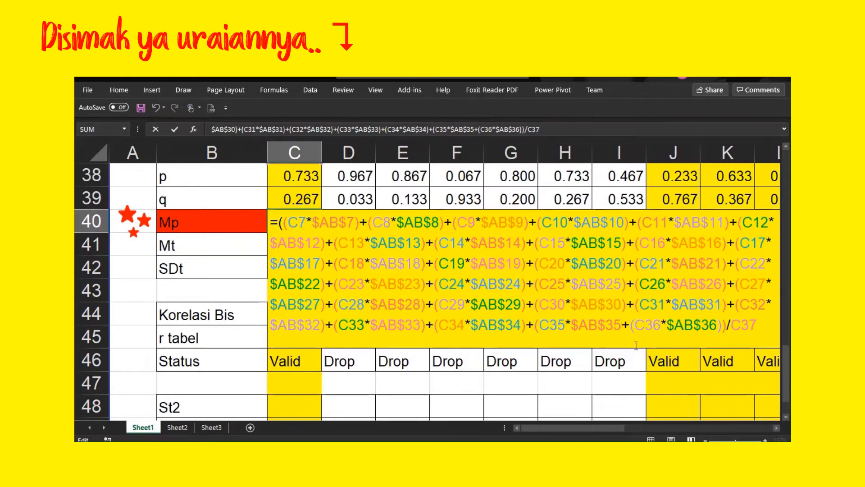
pyautogui.write(')')
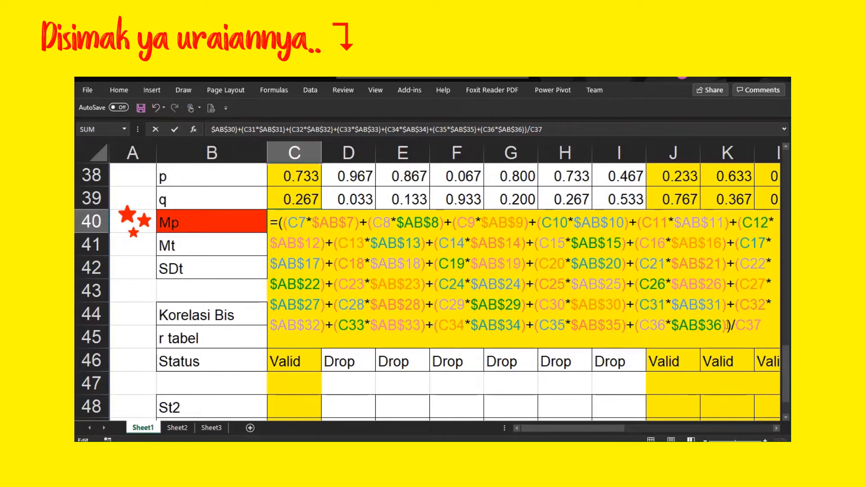
# Remove and restore the outer closing bracket before /C37 in the Mp formula, and accept the formula
pyautogui.click(727, 325)
pyautogui.press('Delete')
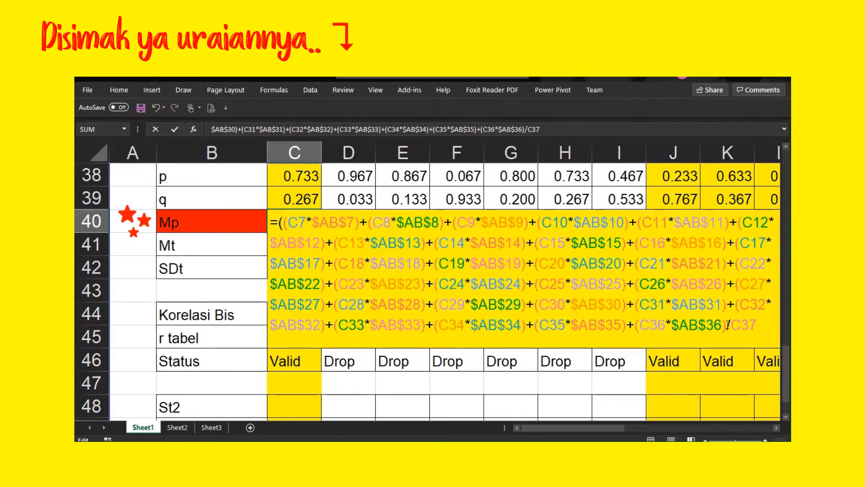
pyautogui.write(')')
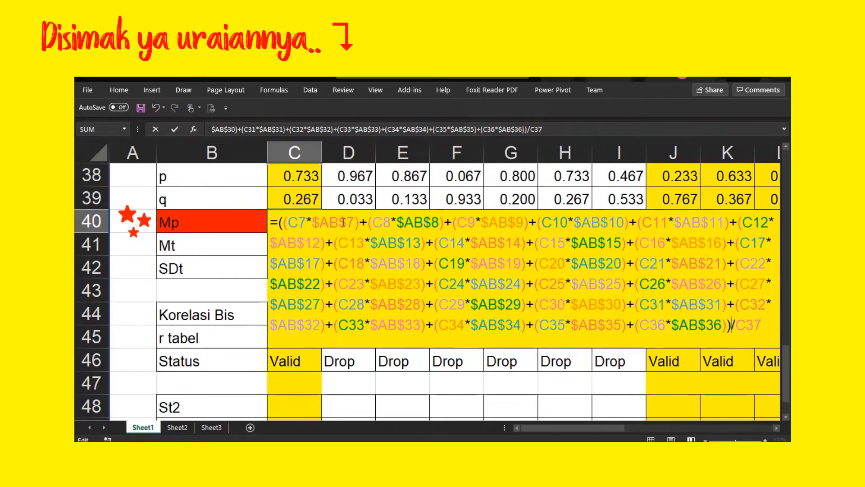
pyautogui.press('Return')
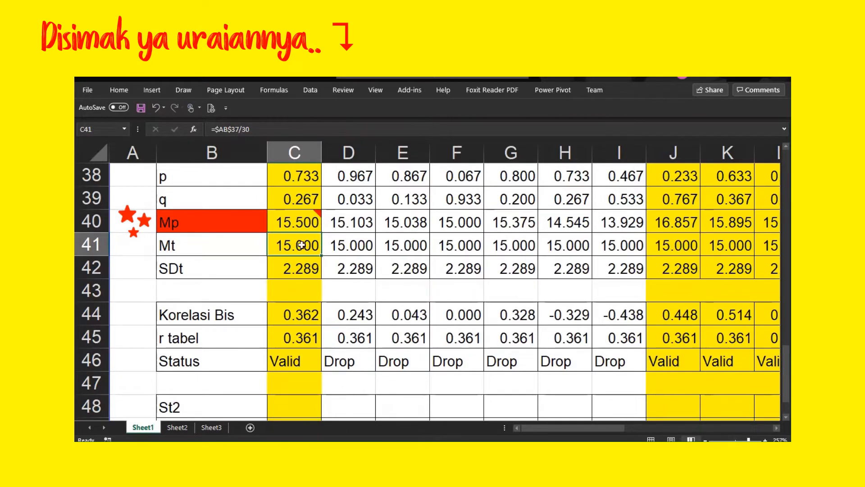
# Begin a practice Mp formula in the empty cell C47 with =((C7*
pyautogui.doubleClick(295, 377)
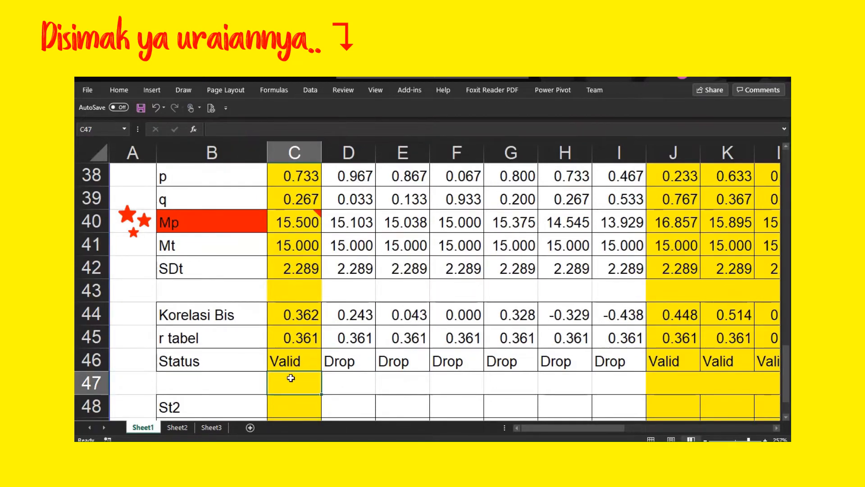
pyautogui.write('=(')
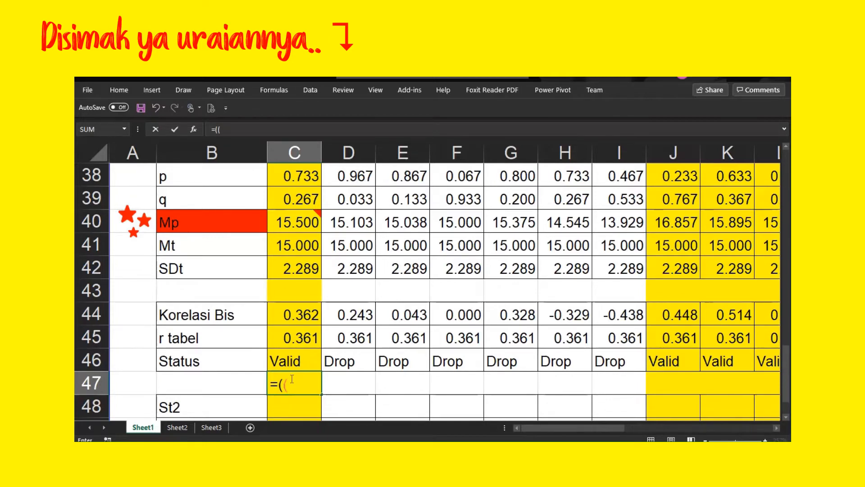
pyautogui.write('(')
pyautogui.scroll(1, 291, 379)
pyautogui.scroll(9, 290, 379)
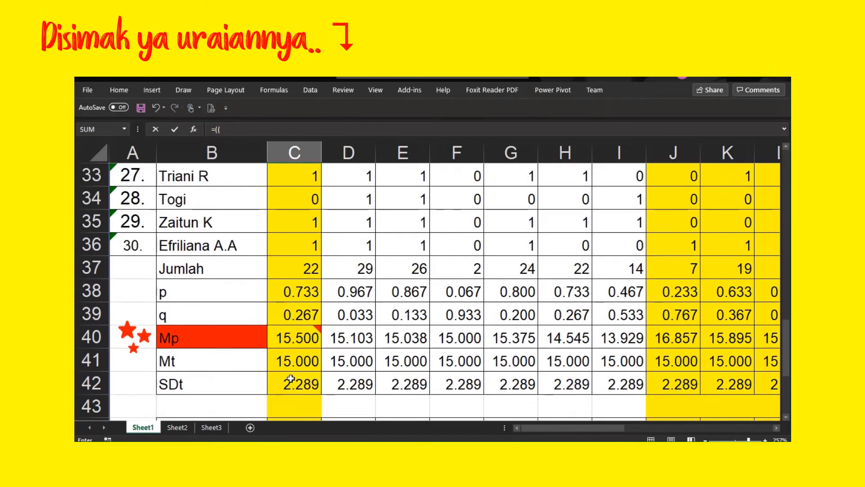
pyautogui.scroll(3, 291, 379)
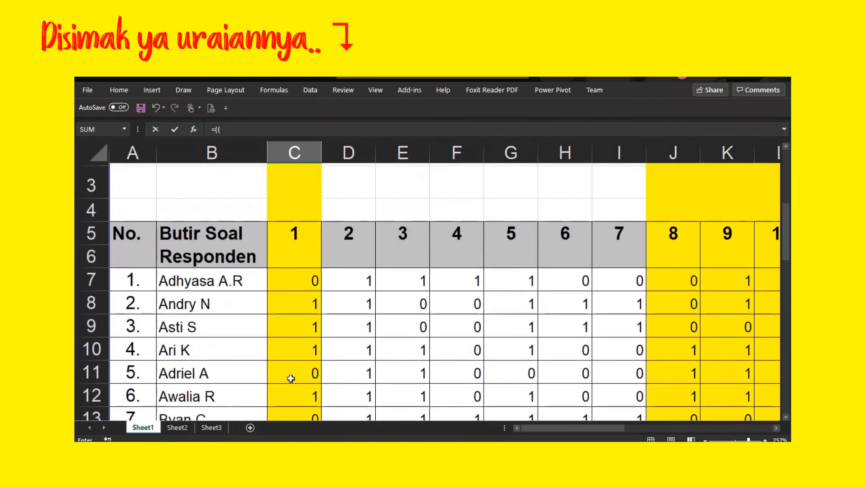
pyautogui.click(292, 278)
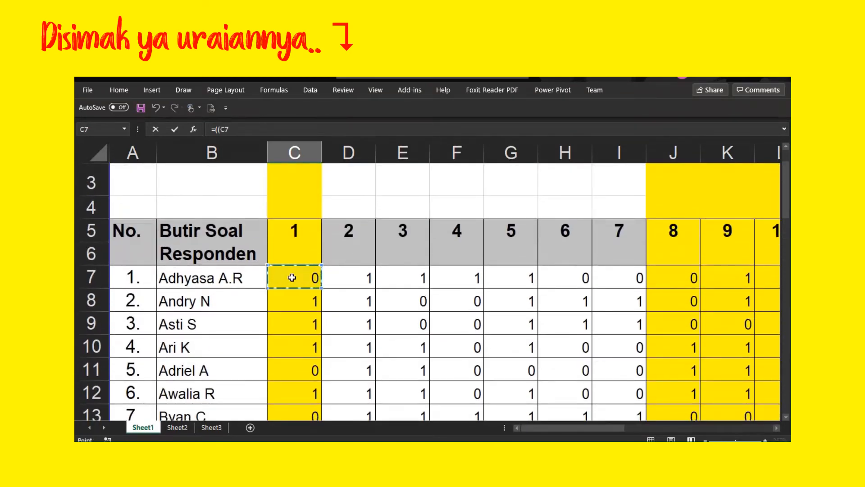
pyautogui.write('*')
pyautogui.moveTo(543, 428); pyautogui.dragTo(709, 407)
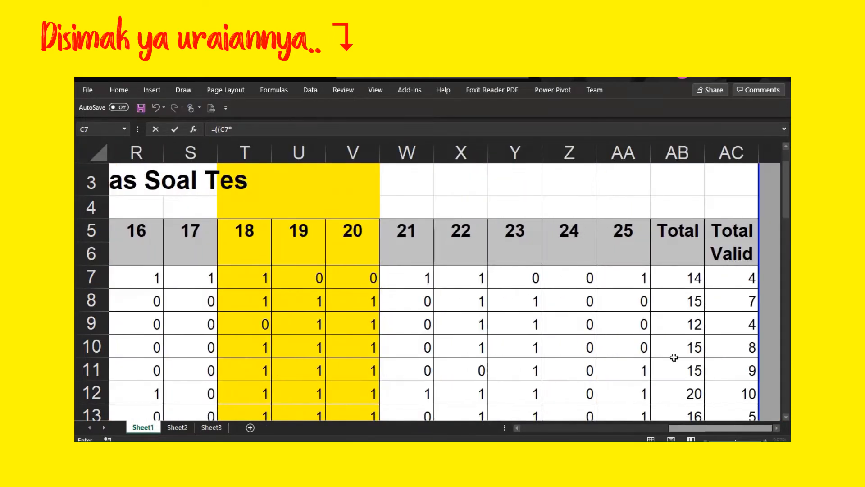
pyautogui.click(666, 273)
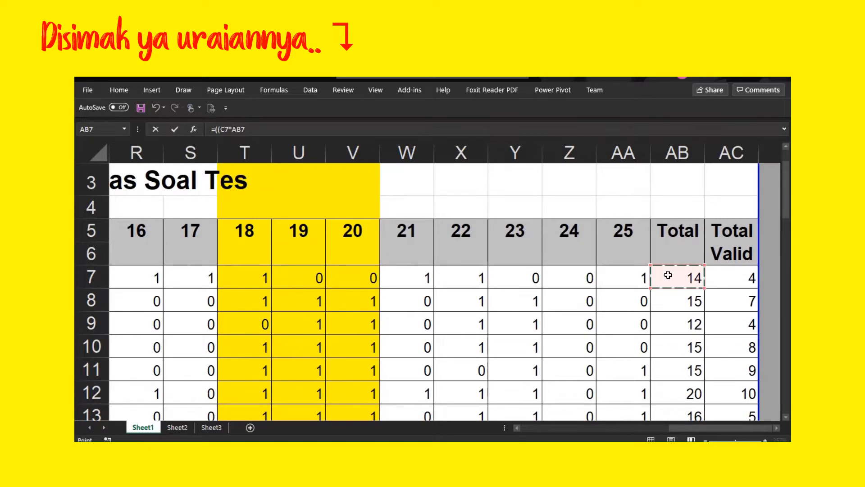
pyautogui.hotkey('ctrl', 'Down')
pyautogui.press('Home')
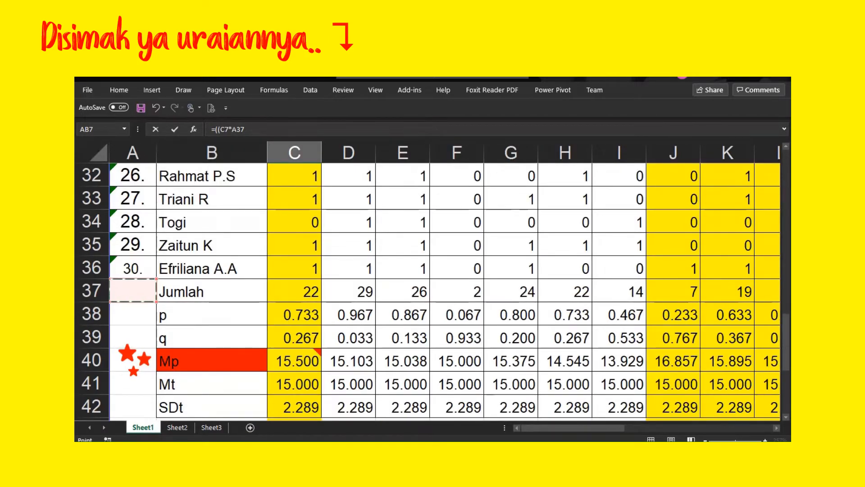
pyautogui.press('F2')
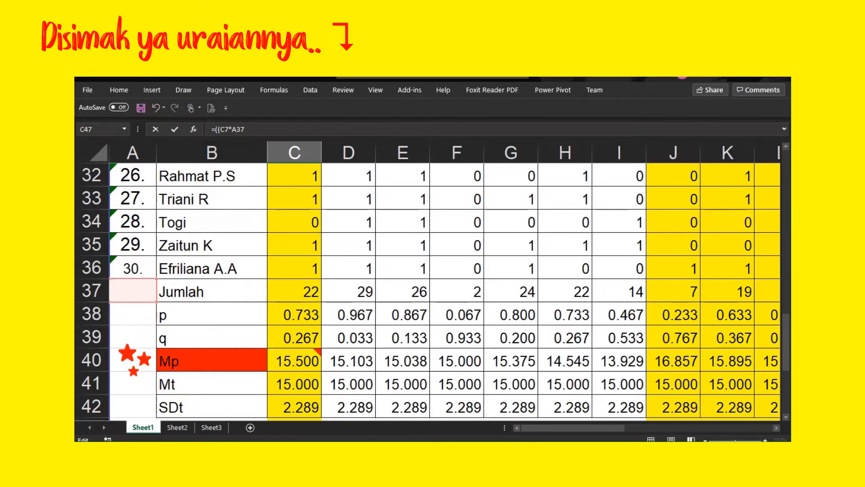
pyautogui.press('BackSpace')
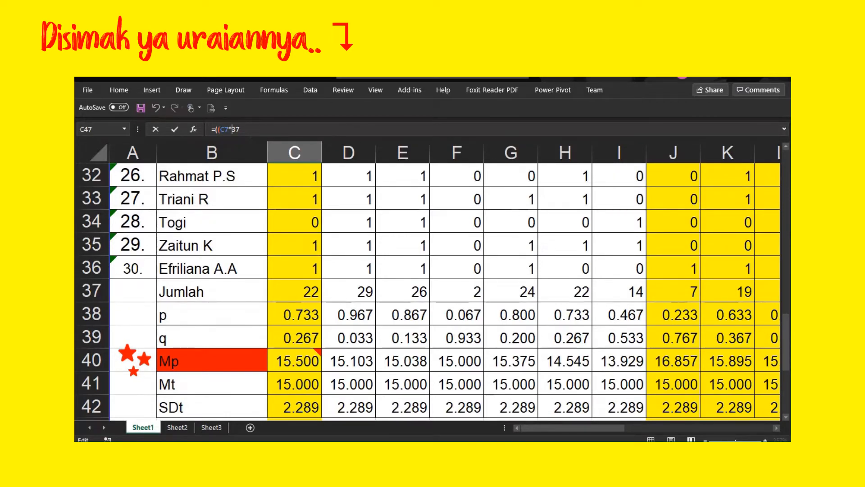
pyautogui.press('BackSpace')
pyautogui.press('BackSpace')
# Multiply C7 by the first respondent's total in AB7, making the reference absolute as $AB$7
pyautogui.moveTo(575, 427); pyautogui.dragTo(726, 431)
pyautogui.moveTo(786, 343); pyautogui.dragTo(786, 156)
pyautogui.click(664, 324)
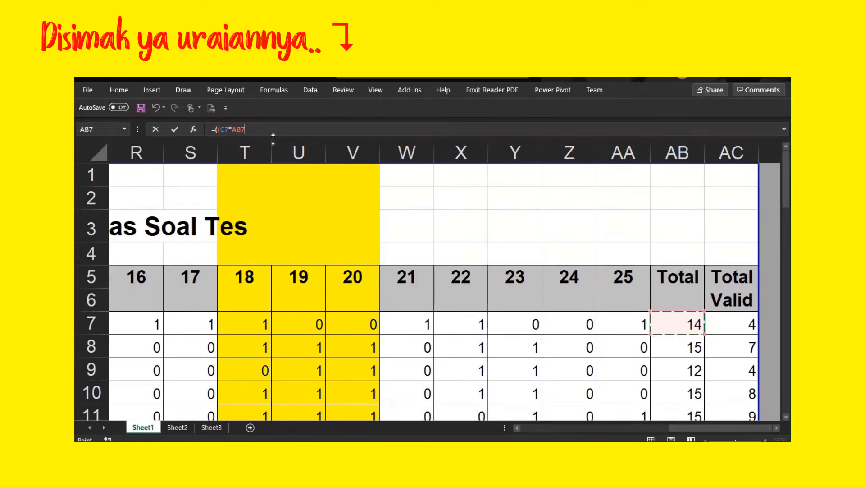
pyautogui.press('super+p')
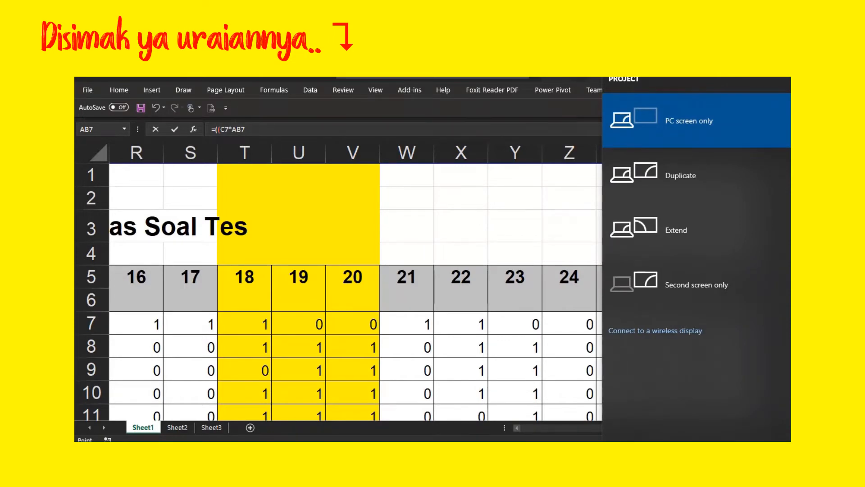
pyautogui.press('Escape')
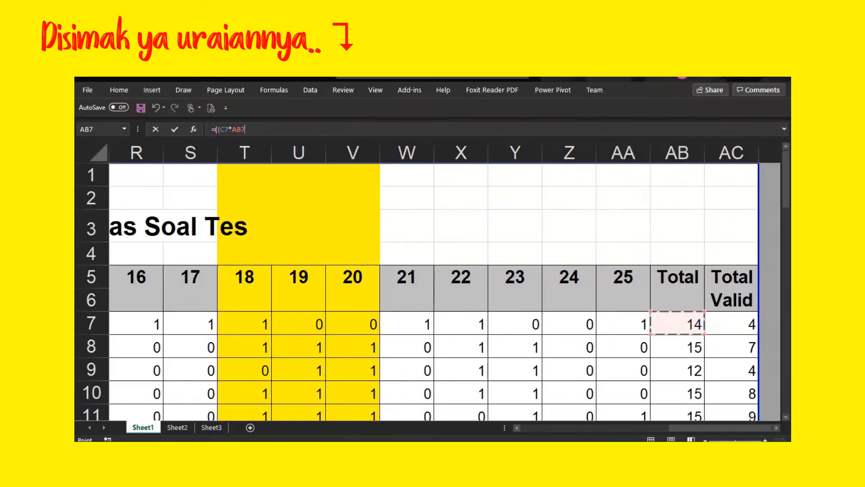
pyautogui.press('F4')
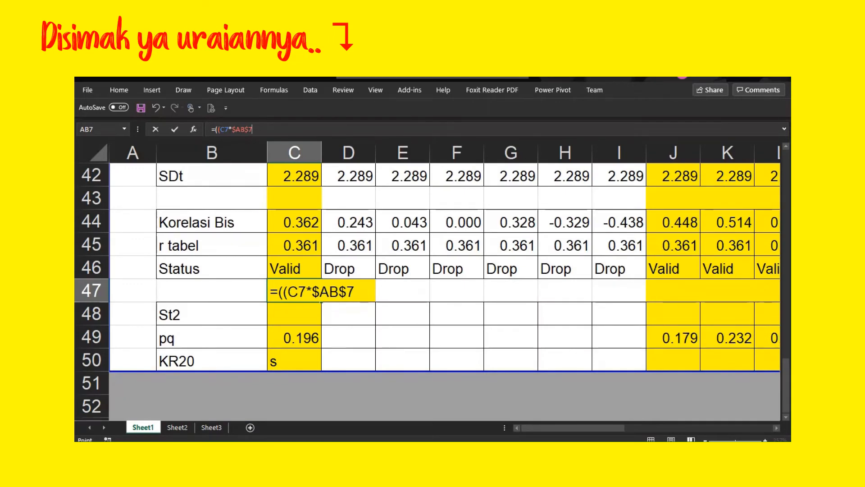
# Close the first product and add a second one multiplying C8 by the total in AB8, made absolute as $AB$8
pyautogui.write(')+(')
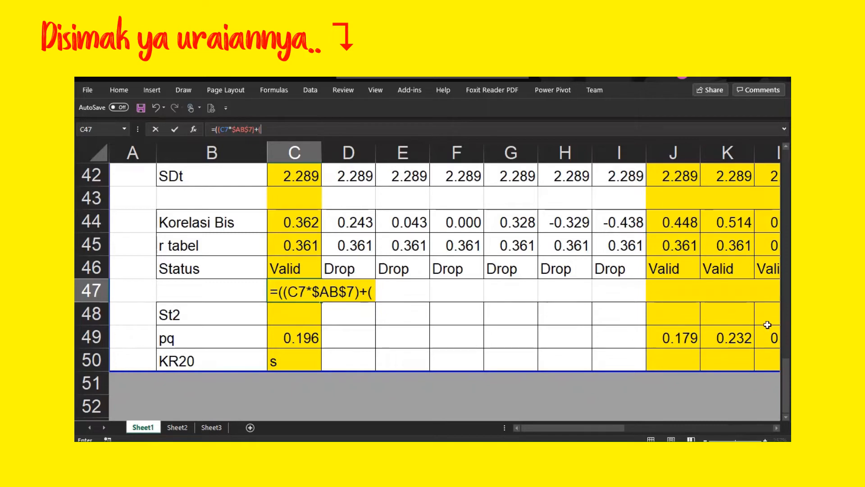
pyautogui.moveTo(786, 379); pyautogui.dragTo(784, 309)
pyautogui.moveTo(782, 271); pyautogui.dragTo(782, 177)
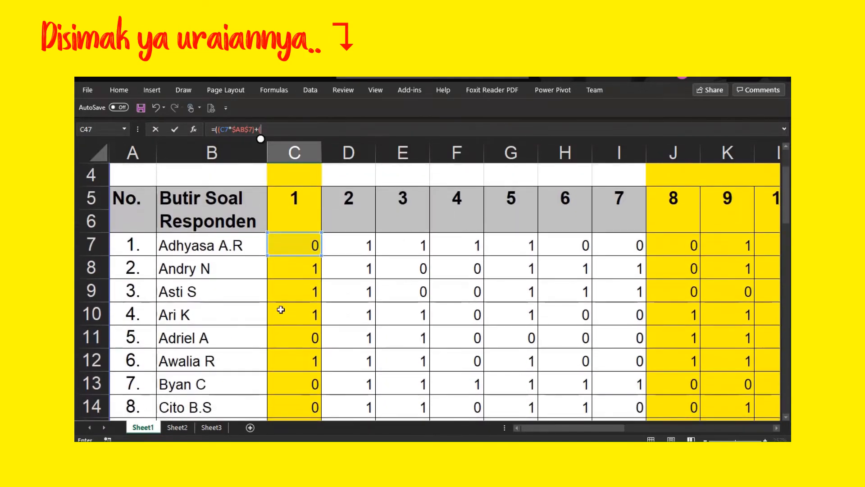
pyautogui.click(288, 269)
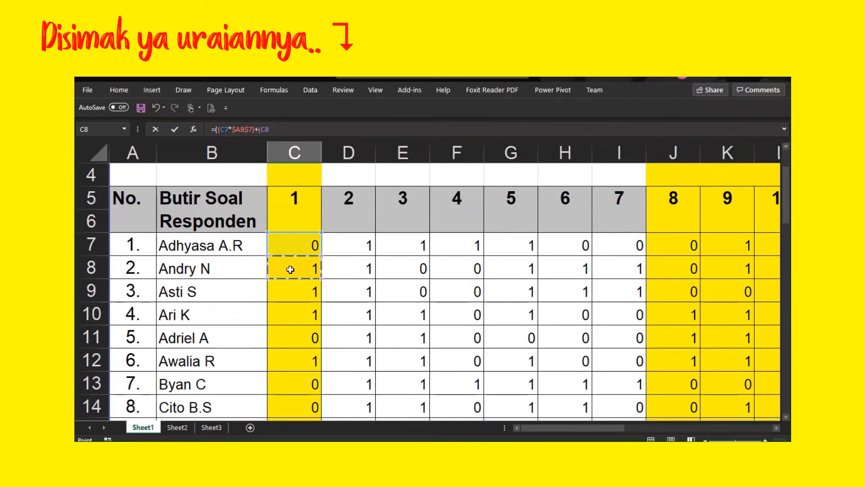
pyautogui.write('*')
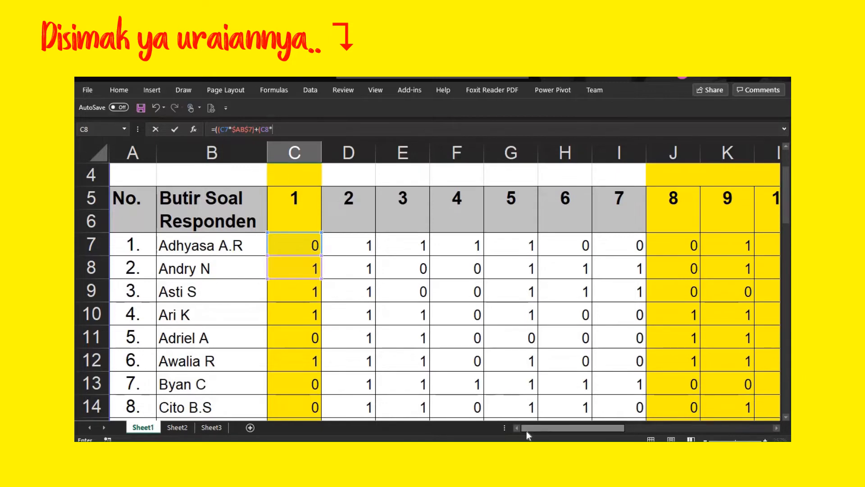
pyautogui.moveTo(526, 431); pyautogui.dragTo(680, 427)
pyautogui.click(675, 269)
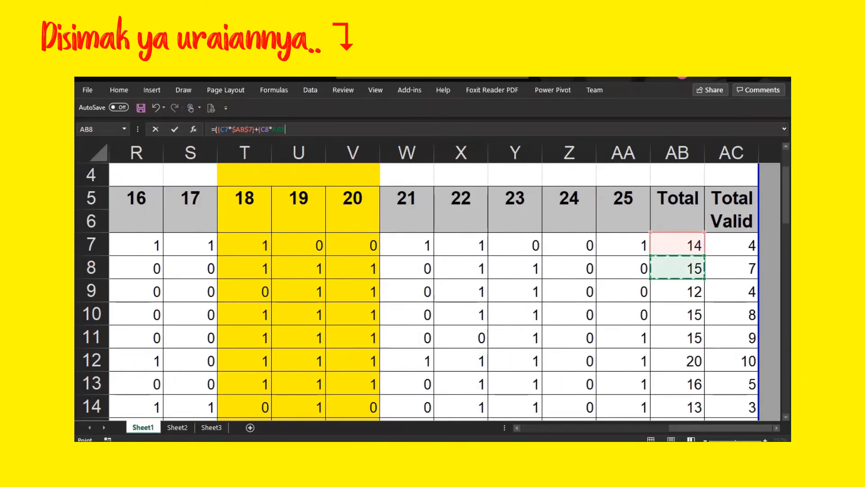
pyautogui.click(277, 129)
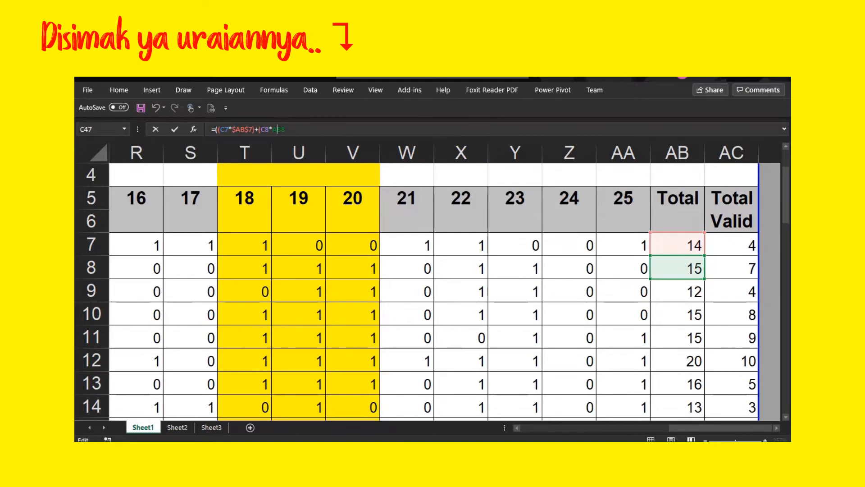
pyautogui.press('F4')
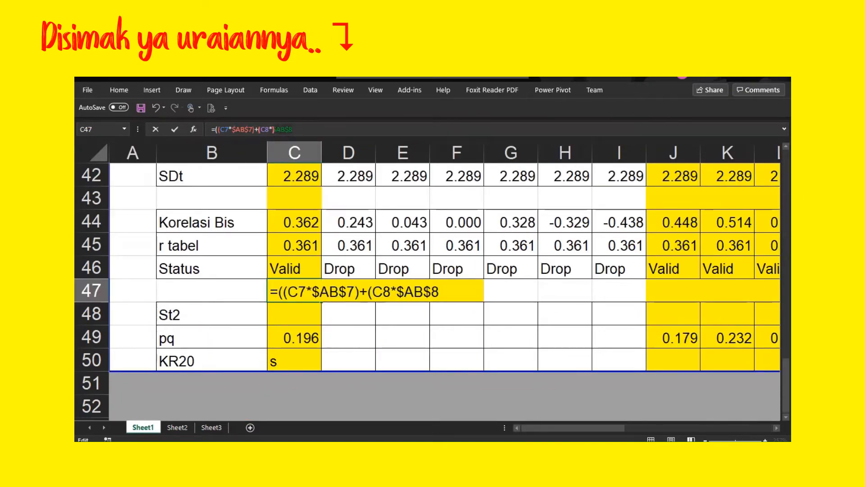
# Close the second product, start a third one with C9, and re-enter the absolute reference $AB$8 after C8* in the practice formula
pyautogui.write(')+(')
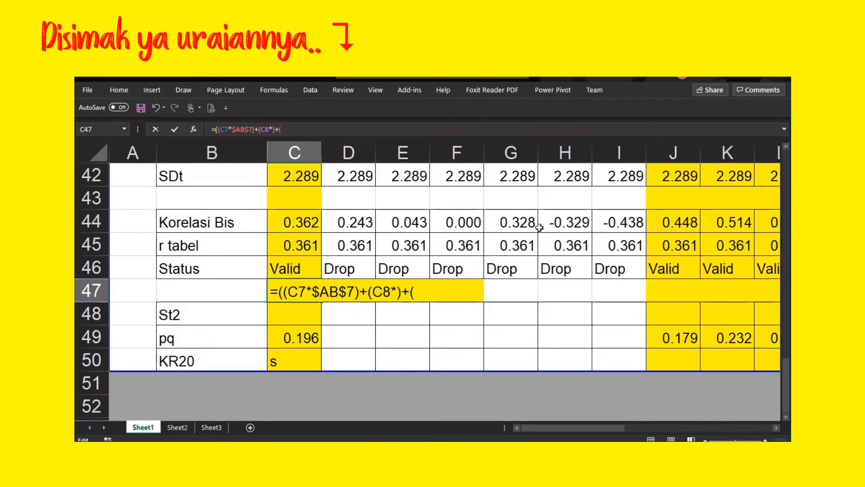
pyautogui.moveTo(785, 360); pyautogui.dragTo(785, 176)
pyautogui.click(311, 239)
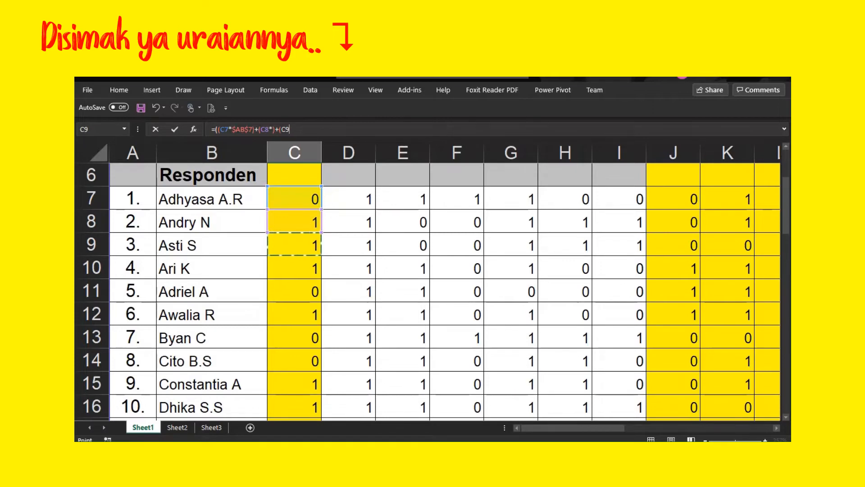
pyautogui.click(273, 129)
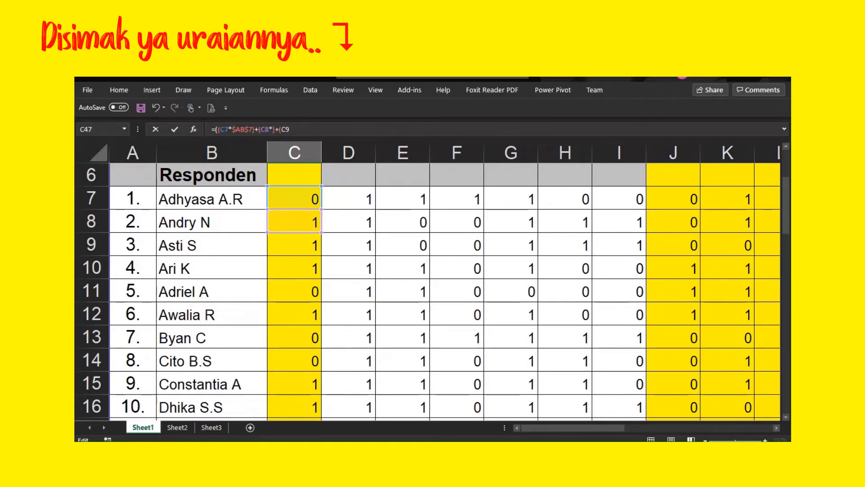
pyautogui.write('AB')
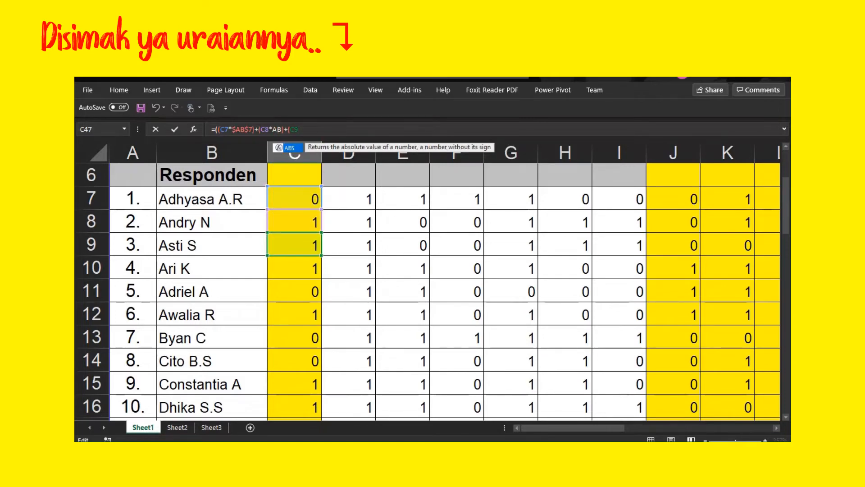
pyautogui.write('8')
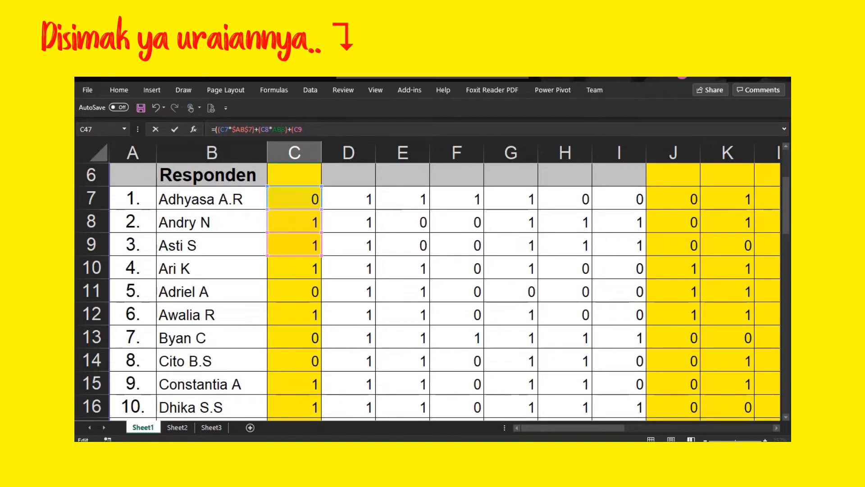
pyautogui.press('F4')
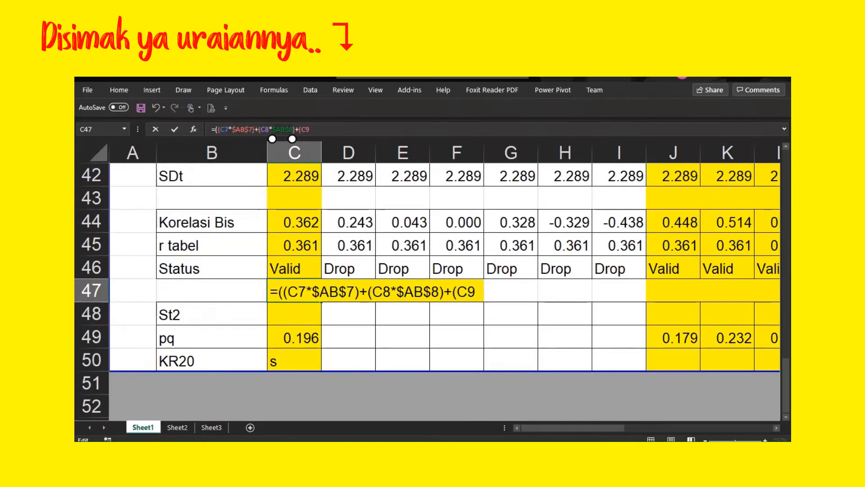
# Multiply C9 by the third respondent's total in AB9, made absolute as $AB$9, close the product and open a fourth one
pyautogui.write('*')
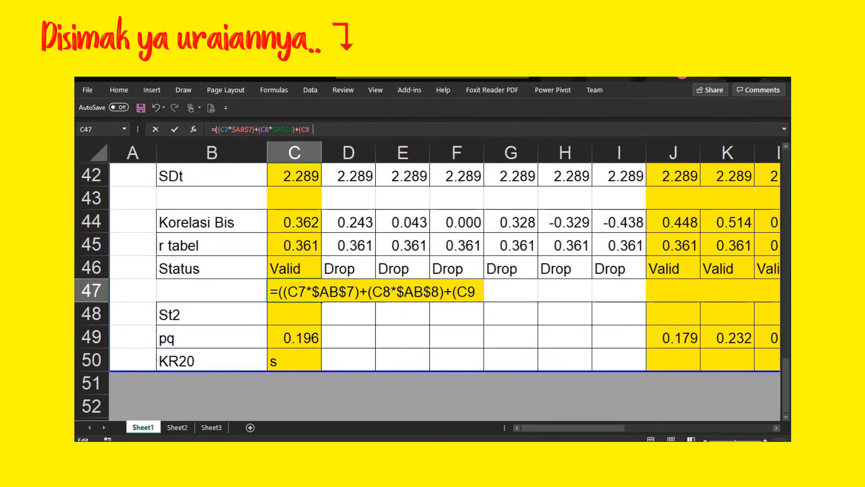
pyautogui.write('AB')
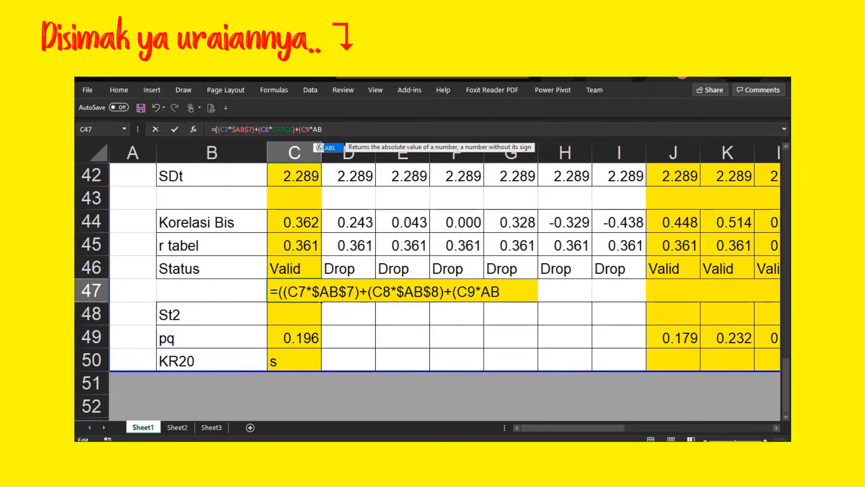
pyautogui.write('9')
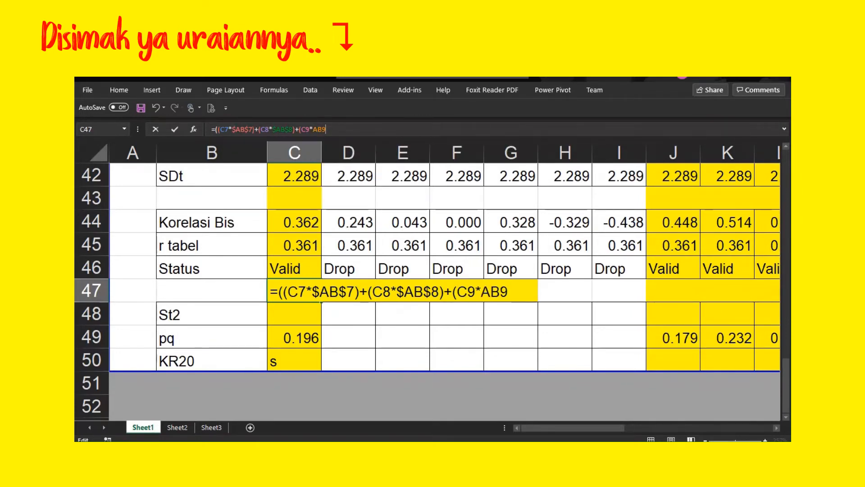
pyautogui.press('F4')
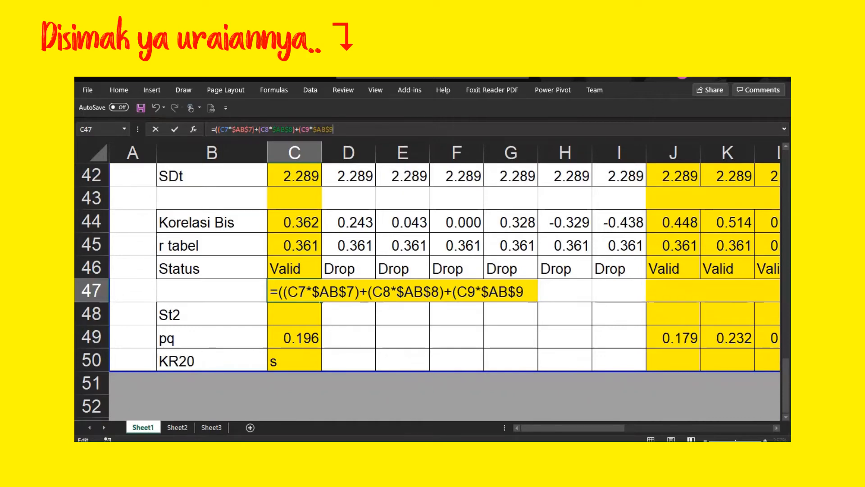
pyautogui.write(')+(')
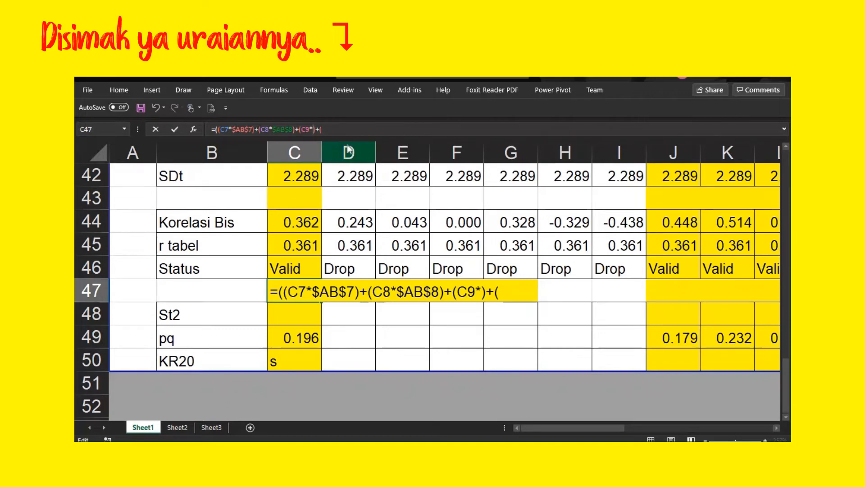
pyautogui.press('Left')
pyautogui.press('Left')
pyautogui.press('Left')
pyautogui.write('AB')
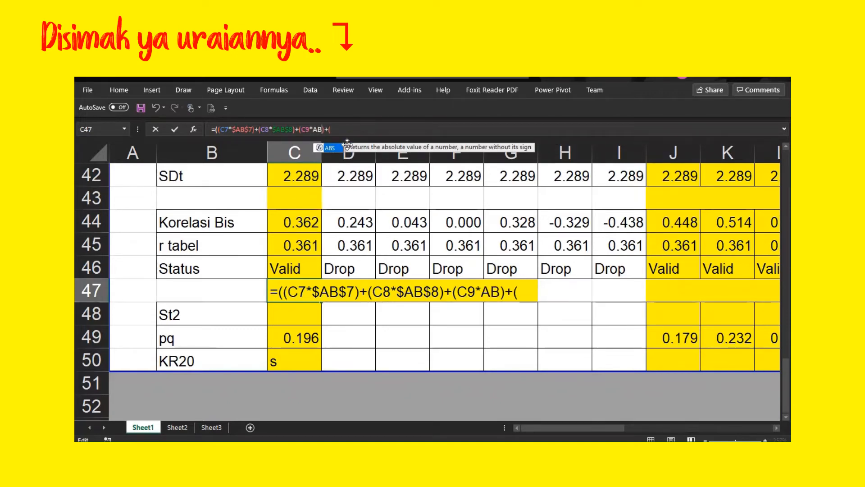
pyautogui.write('9')
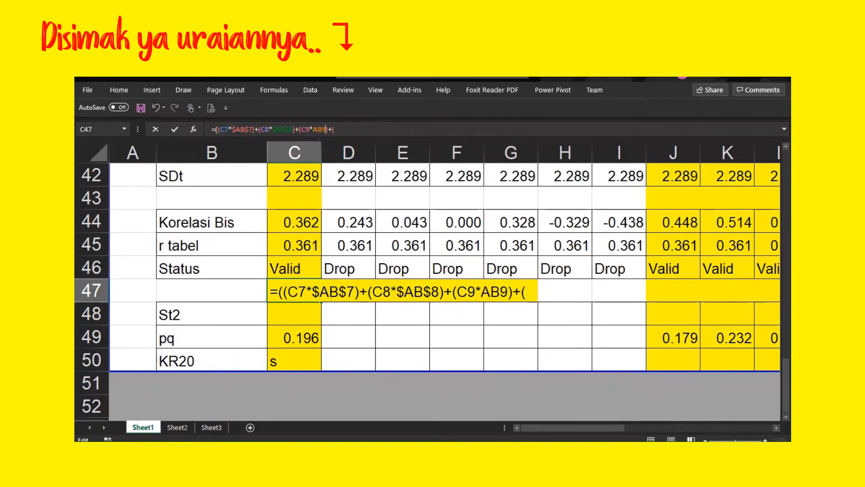
pyautogui.press('F4')
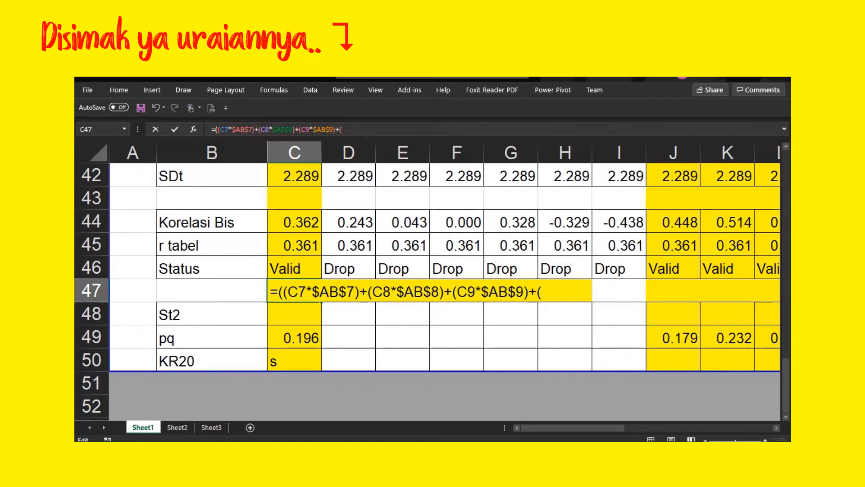
# Erase the practice Mp formula from C47 and leave the cell empty
pyautogui.press('BackSpace')
pyautogui.press('BackSpace')
pyautogui.press('BackSpace')
pyautogui.press('BackSpace')
pyautogui.press('BackSpace')
pyautogui.press('BackSpace')
pyautogui.press('BackSpace')
pyautogui.press('BackSpace')
pyautogui.press('BackSpace')
pyautogui.press('BackSpace')
pyautogui.press('BackSpace')
pyautogui.press('BackSpace')
pyautogui.press('BackSpace')
pyautogui.press('BackSpace')
pyautogui.press('BackSpace')
pyautogui.press('BackSpace')
pyautogui.press('BackSpace')
pyautogui.press('BackSpace')
pyautogui.press('BackSpace')
pyautogui.press('BackSpace')
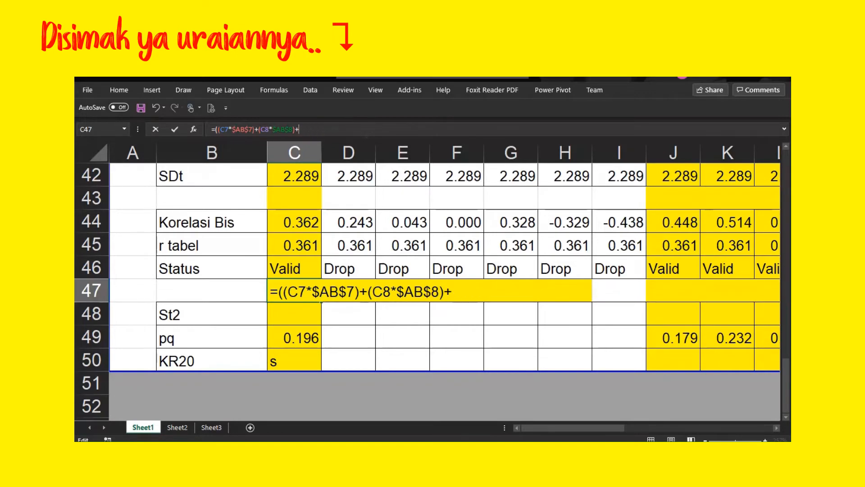
pyautogui.press('Return')
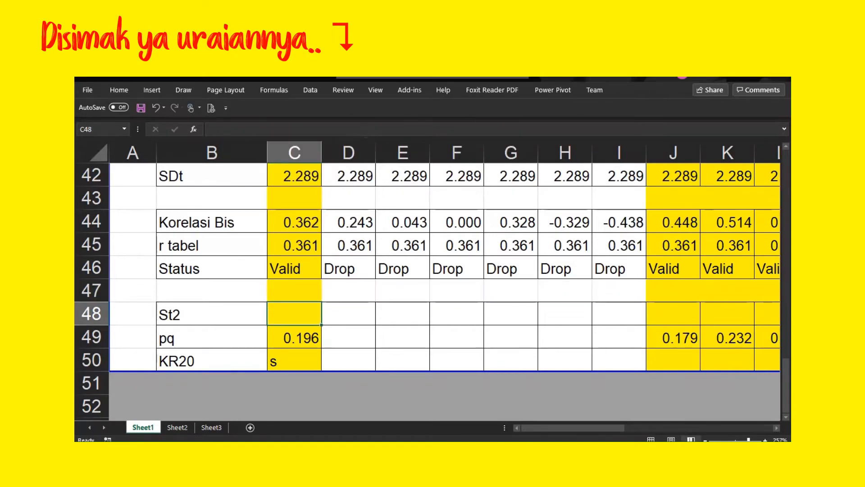
# Open the complete Mp formula in C40 and examine the respondent totals in column AB that it references
pyautogui.scroll(2, 294, 171)
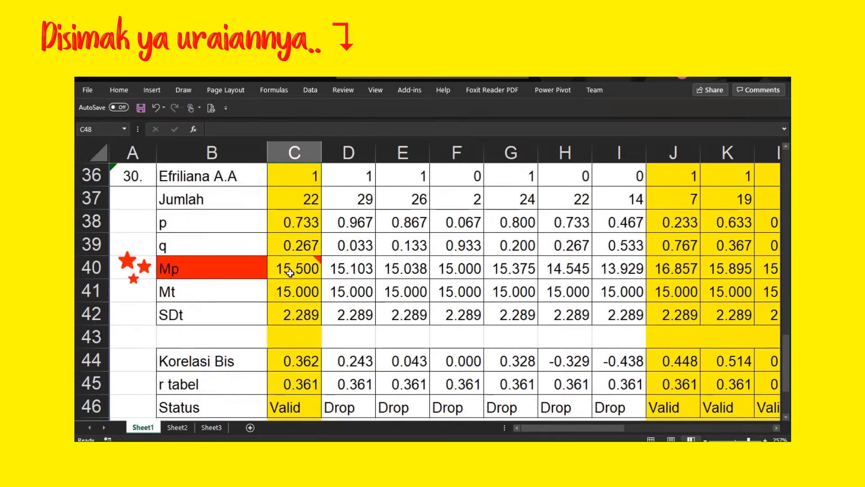
pyautogui.keyDown('ctrl'); pyautogui.scroll(-8, 295, 271); pyautogui.keyUp('ctrl')
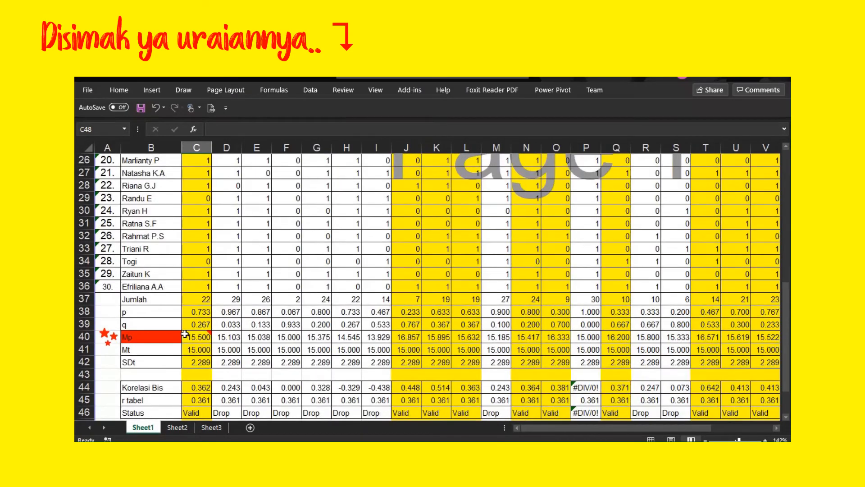
pyautogui.doubleClick(195, 335)
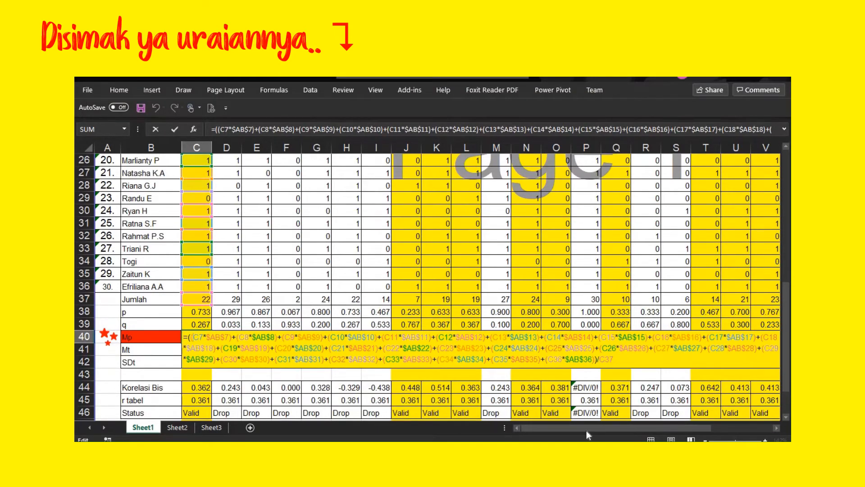
pyautogui.moveTo(586, 431); pyautogui.dragTo(631, 429)
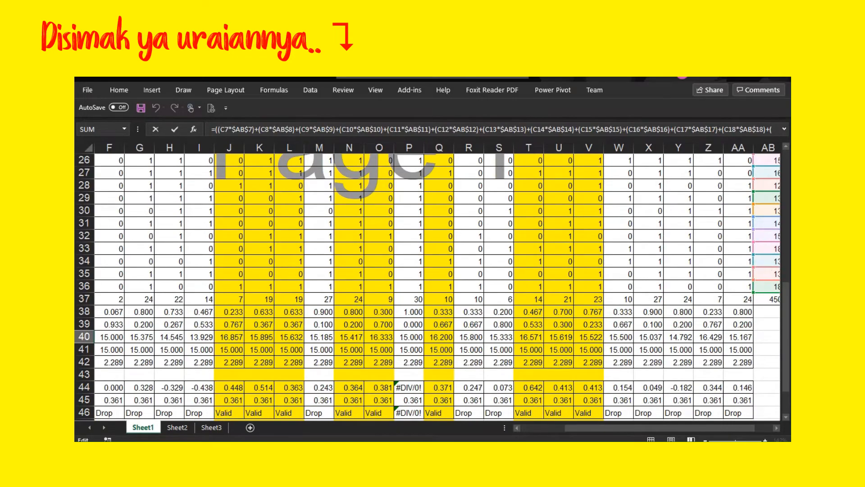
pyautogui.moveTo(616, 429); pyautogui.dragTo(571, 429)
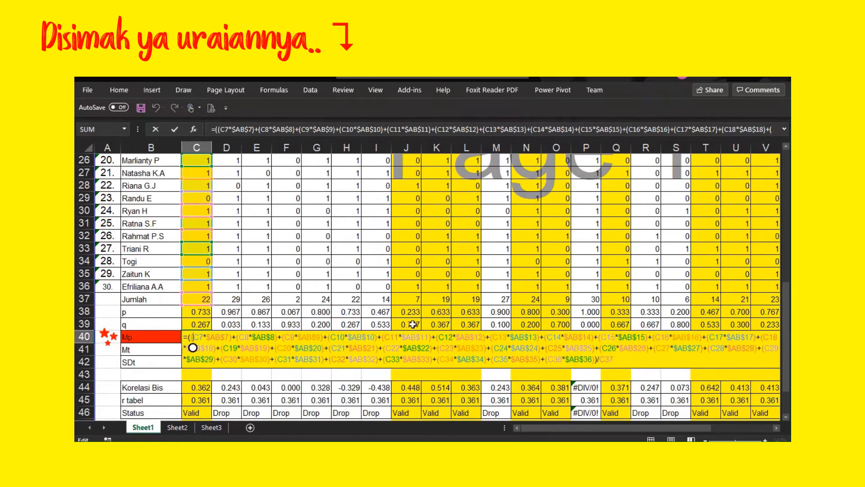
# Try to accept the Mp formula with C37 inserted before C7, rejecting the suggested correction
pyautogui.click(188, 299)
pyautogui.press('Return')
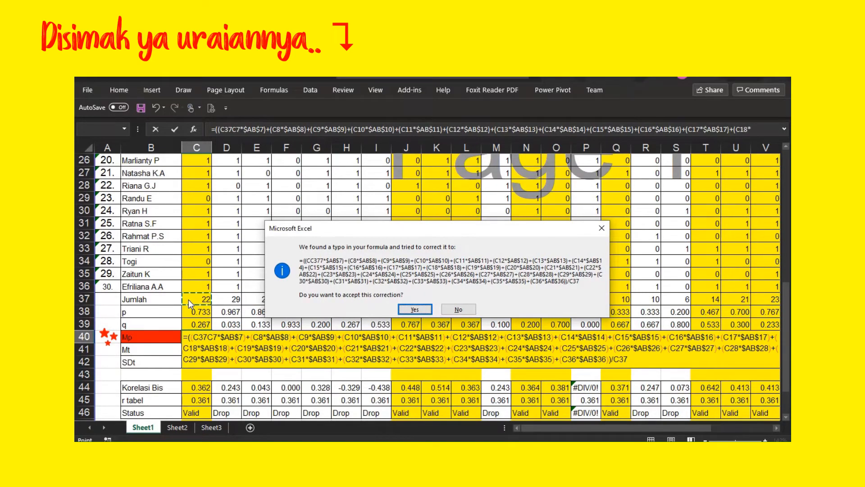
pyautogui.click(601, 228)
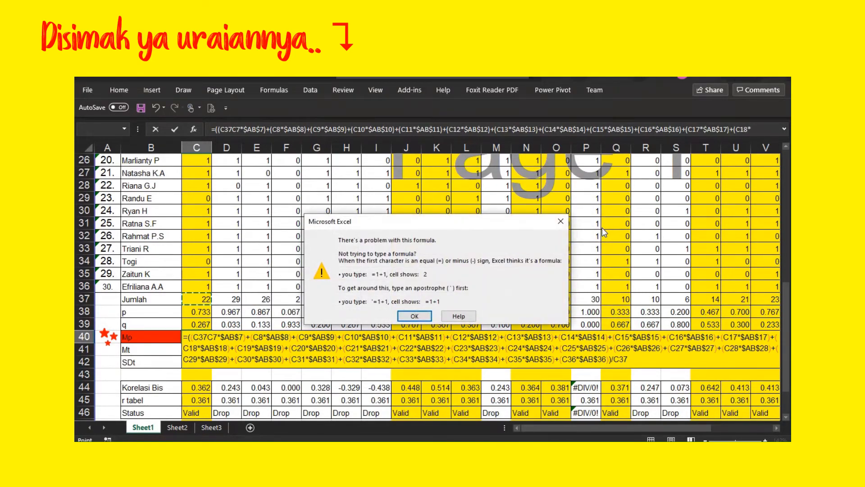
pyautogui.click(421, 314)
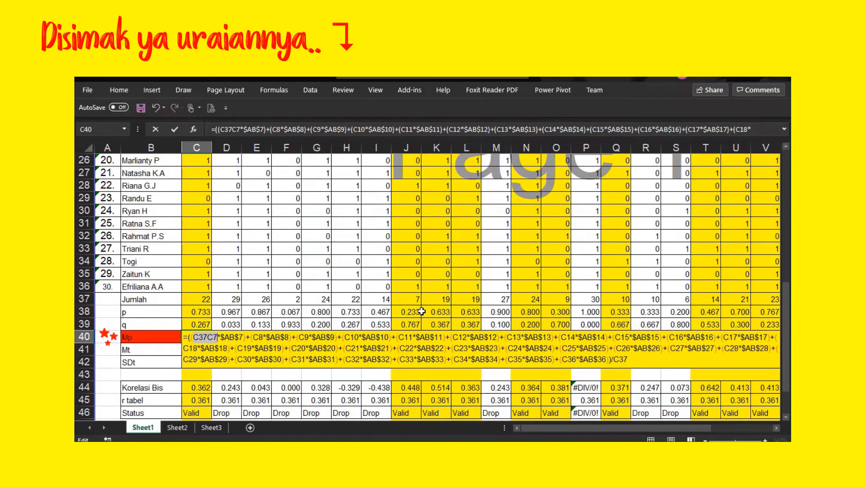
pyautogui.press('Return')
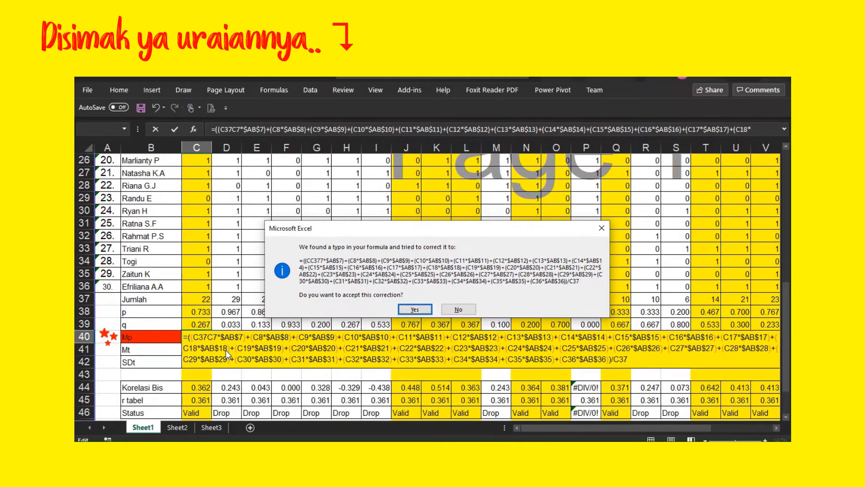
pyautogui.click(601, 228)
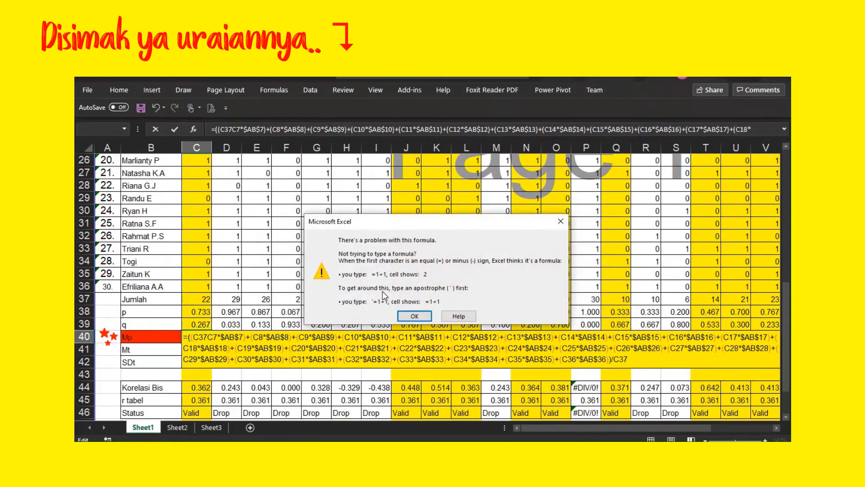
pyautogui.click(418, 315)
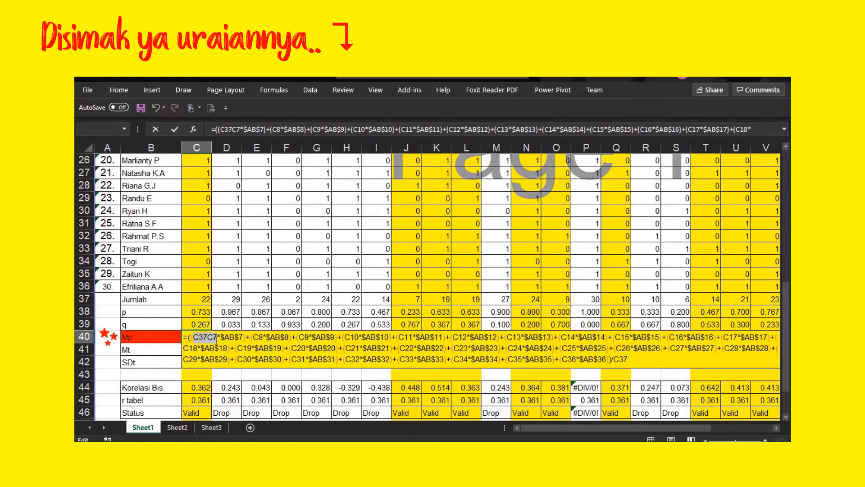
# Remove the stray C37 before C7 in the Mp formula and accept the formula
pyautogui.click(207, 337)
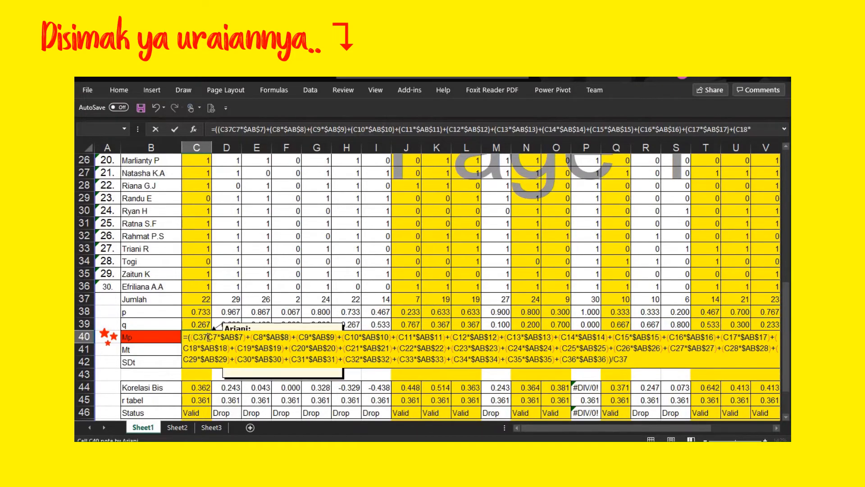
pyautogui.press('BackSpace')
pyautogui.press('BackSpace')
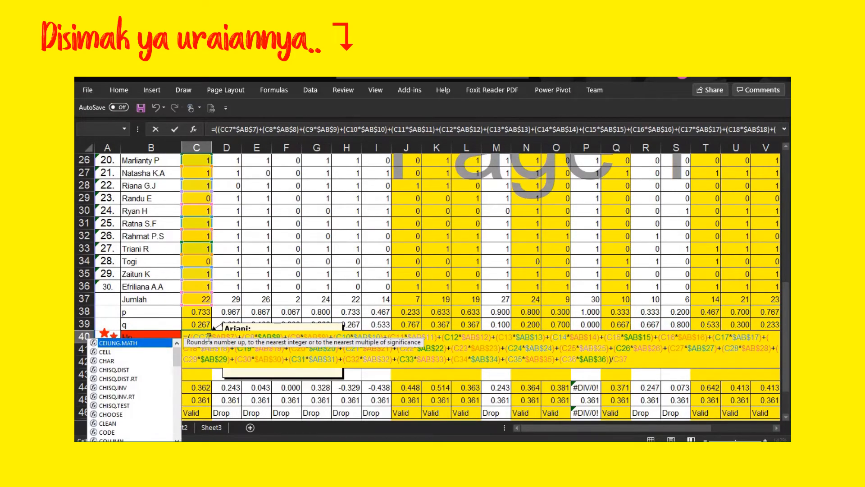
pyautogui.press('BackSpace')
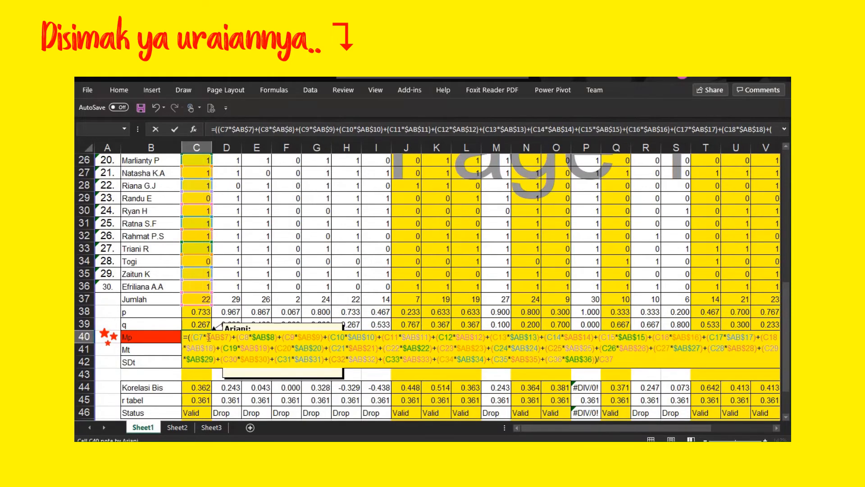
pyautogui.press('Return')
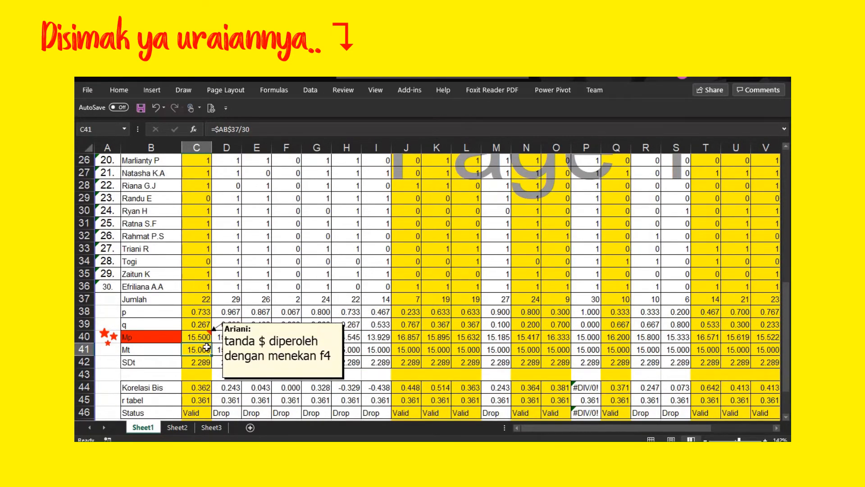
# Examine the Mt formula in C41 and the overall total in column AB that it divides
pyautogui.click(201, 334)
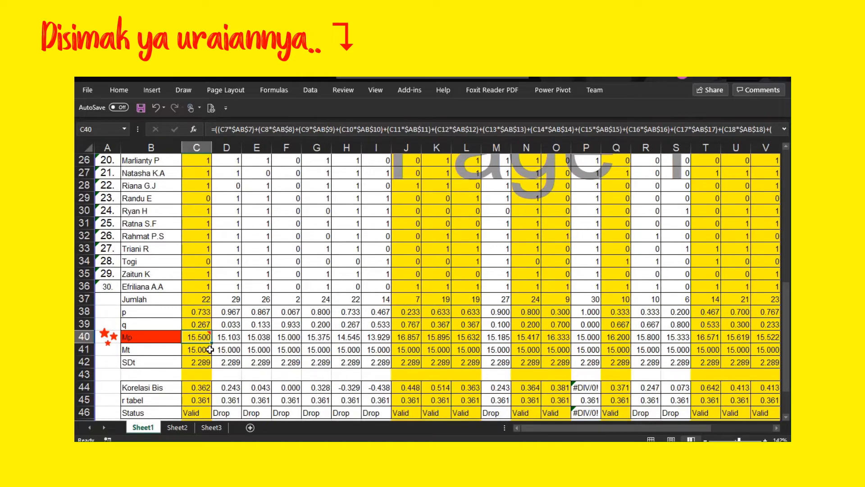
pyautogui.click(207, 349)
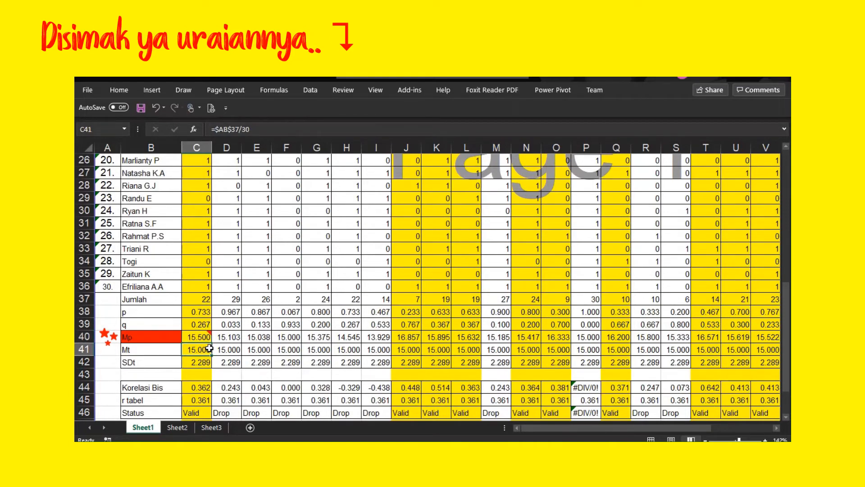
pyautogui.doubleClick(208, 348)
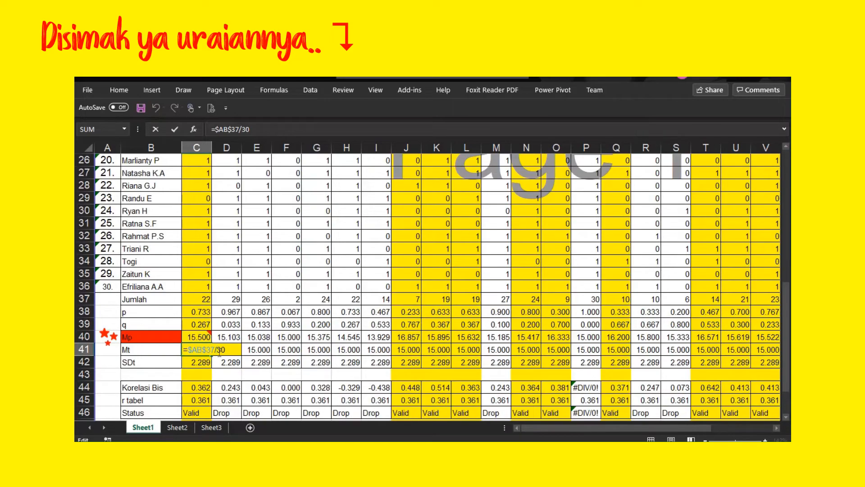
pyautogui.press('Return')
pyautogui.scroll(-2, 218, 352)
pyautogui.hscroll(3, 218, 351)
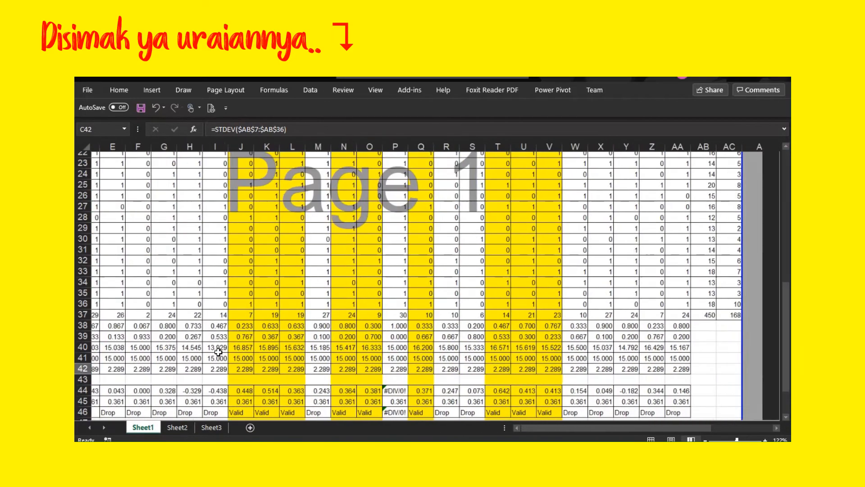
# Examine the Mt calculation in C41 by tracing the column AB totals, their sum in AB37 and the respondent number in A36
pyautogui.scroll(4, 218, 353)
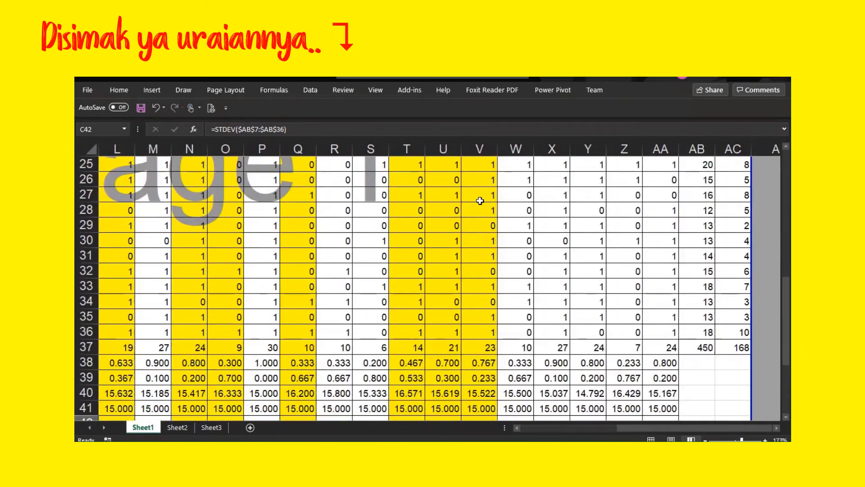
pyautogui.moveTo(706, 166); pyautogui.dragTo(705, 337)
pyautogui.click(701, 348)
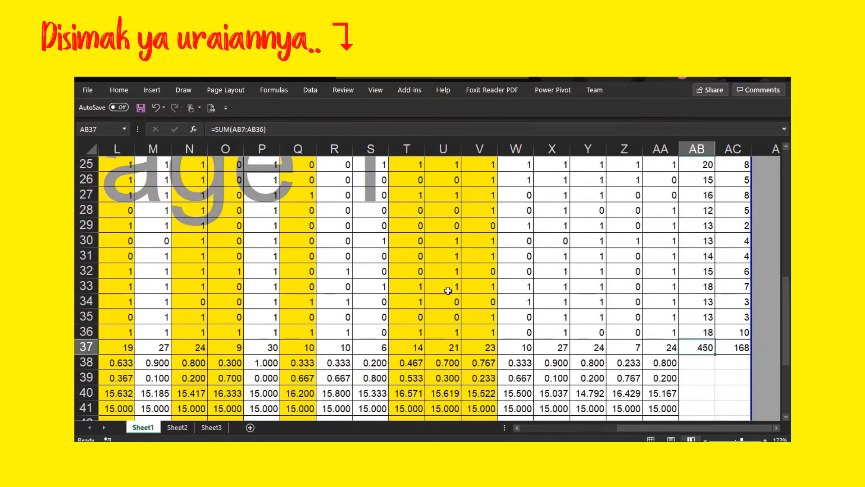
pyautogui.click(86, 347)
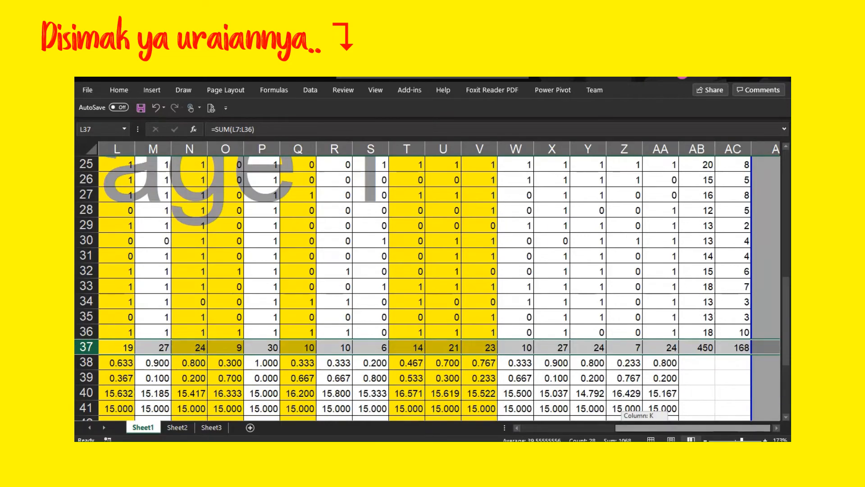
pyautogui.moveTo(644, 427); pyautogui.dragTo(550, 428)
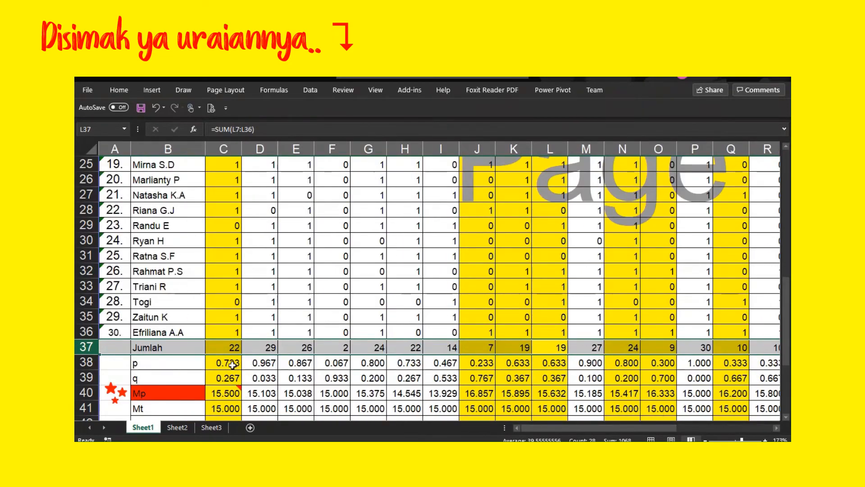
pyautogui.click(126, 334)
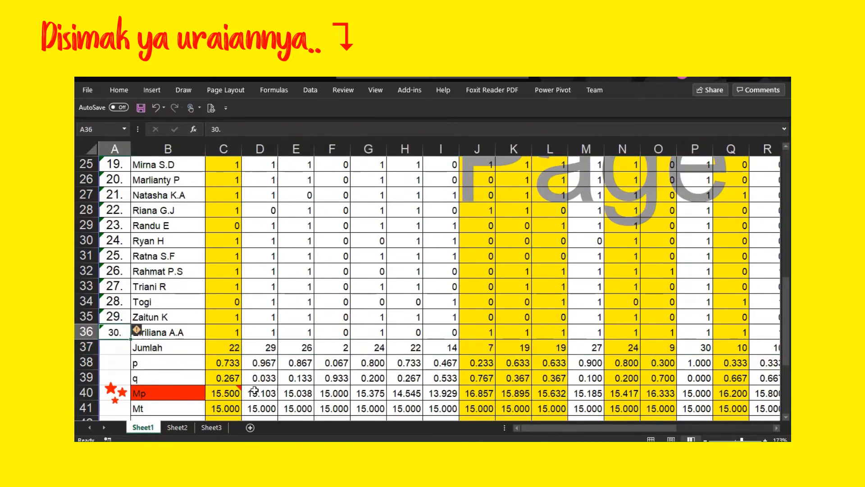
pyautogui.click(217, 407)
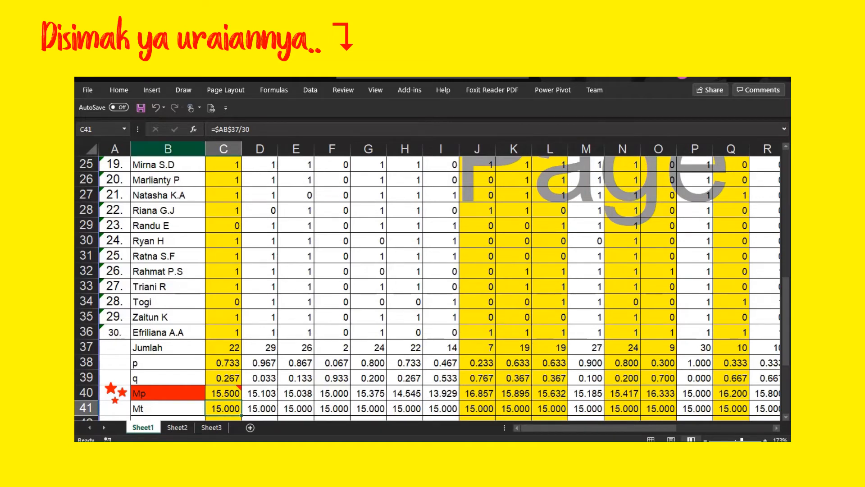
pyautogui.click(225, 130)
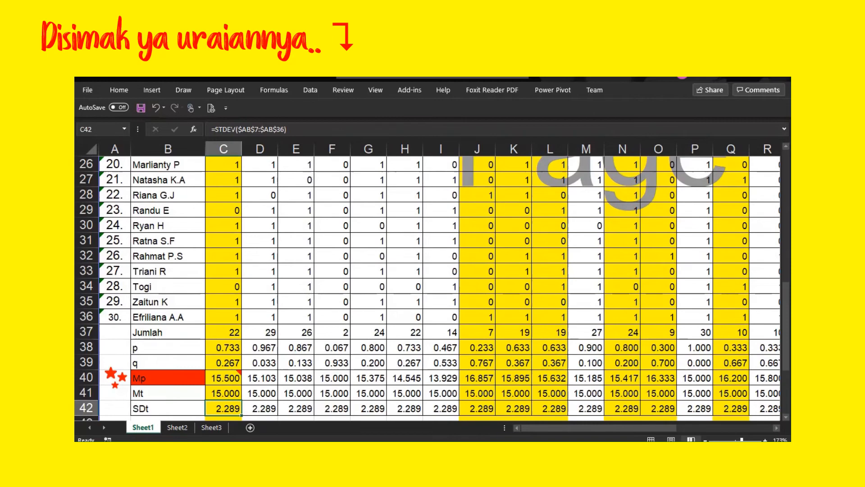
# Enter the trial Mt formula =AB37/30 in C43, below the SDt row
pyautogui.scroll(-2, 433, 289)
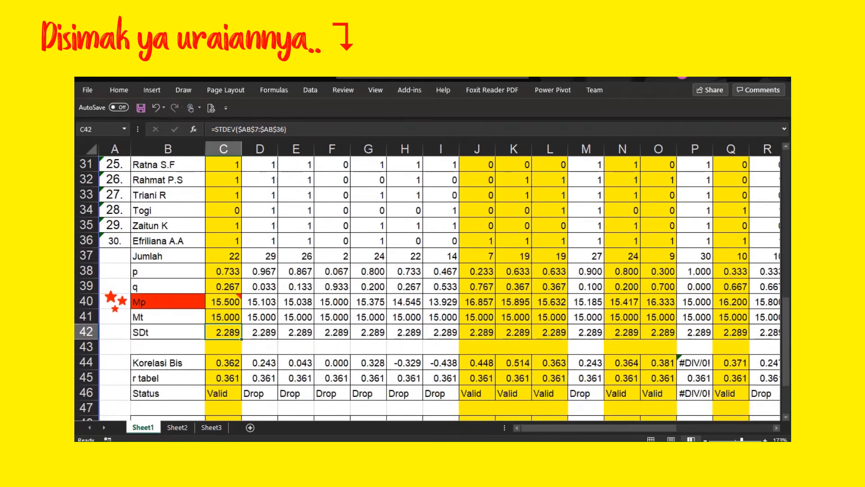
pyautogui.click(224, 347)
pyautogui.write('=')
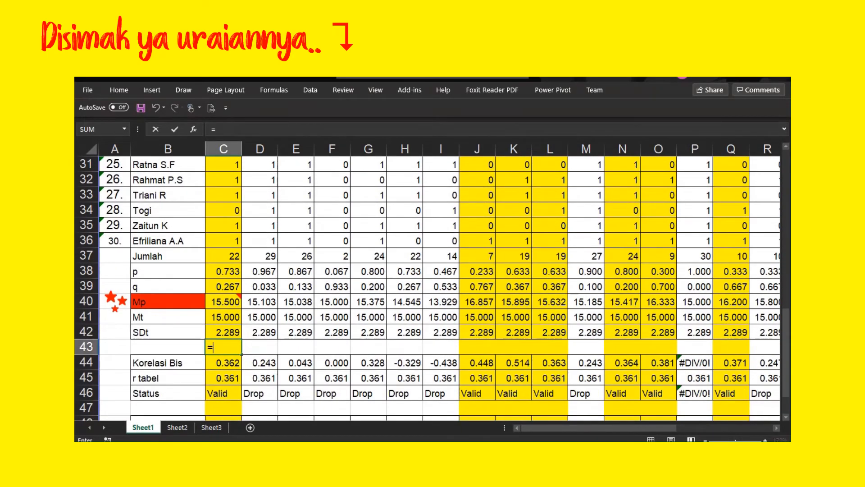
pyautogui.write('AB37/30')
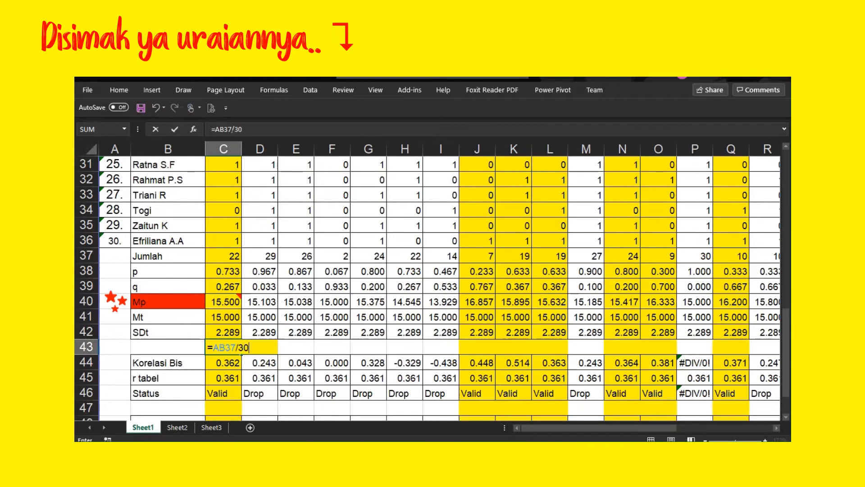
pyautogui.press('Return')
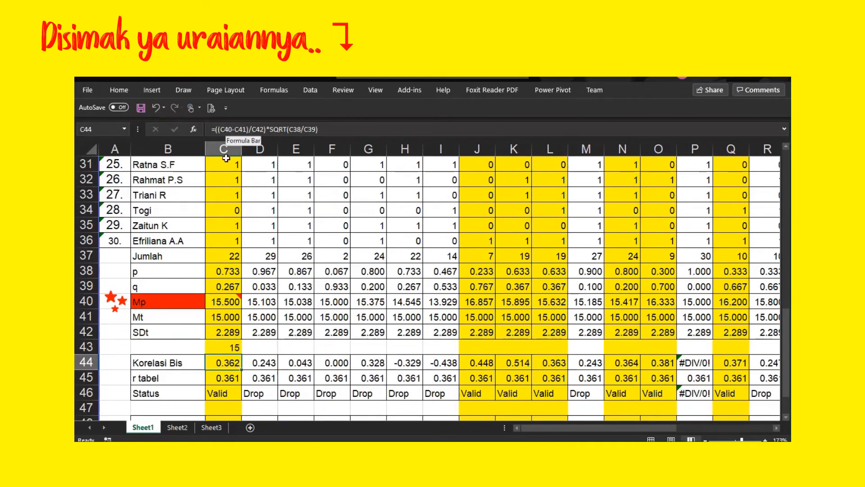
# Format C43 as a Number with 3 decimal places and compare it with the Mt cell C41
pyautogui.click(225, 321)
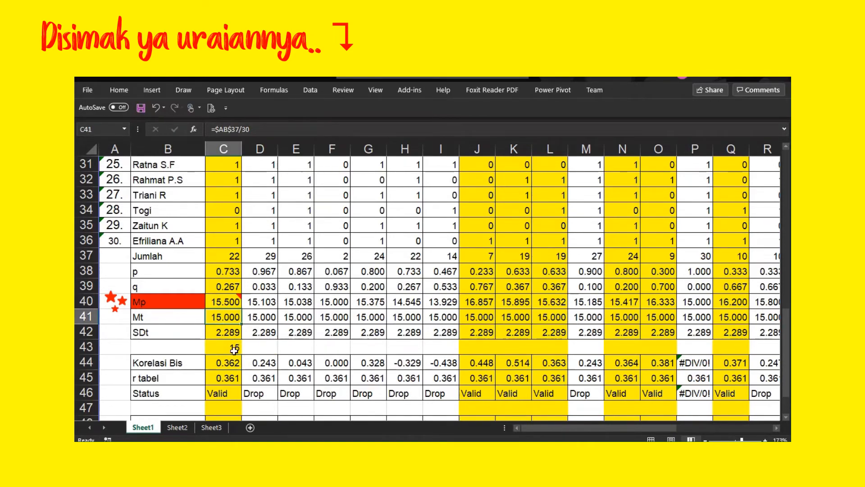
pyautogui.click(236, 349)
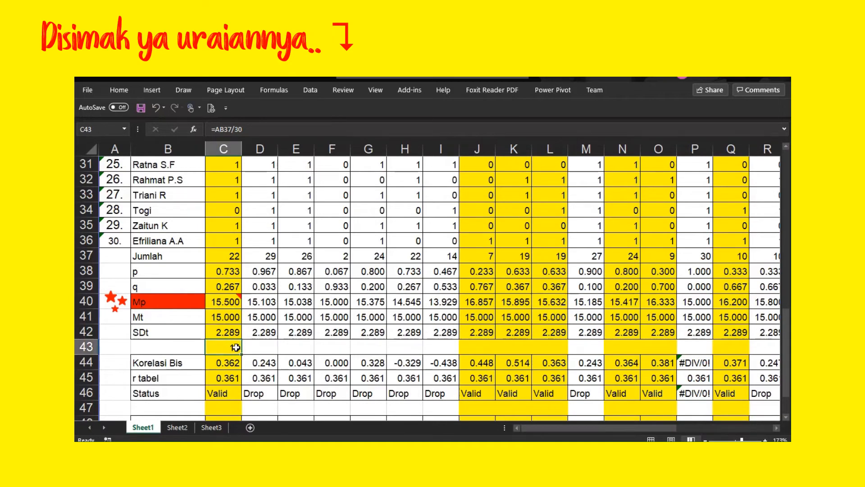
pyautogui.hotkey('ctrl', '1')
pyautogui.click(240, 124)
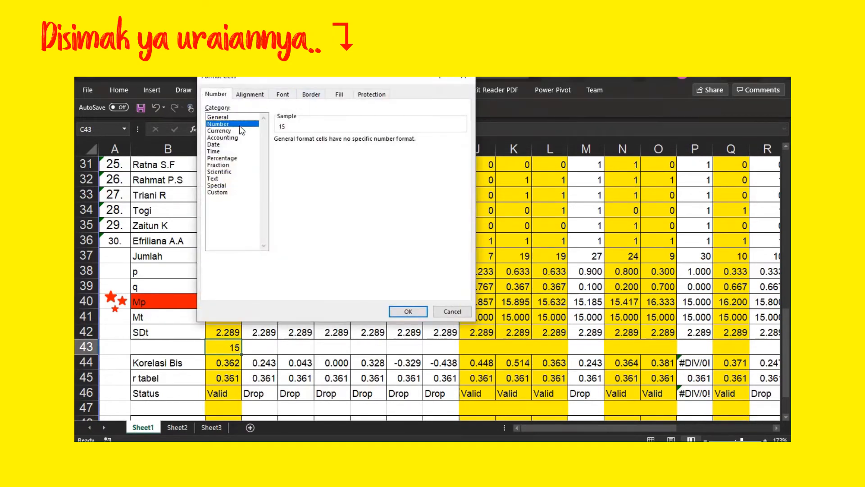
pyautogui.click(346, 138)
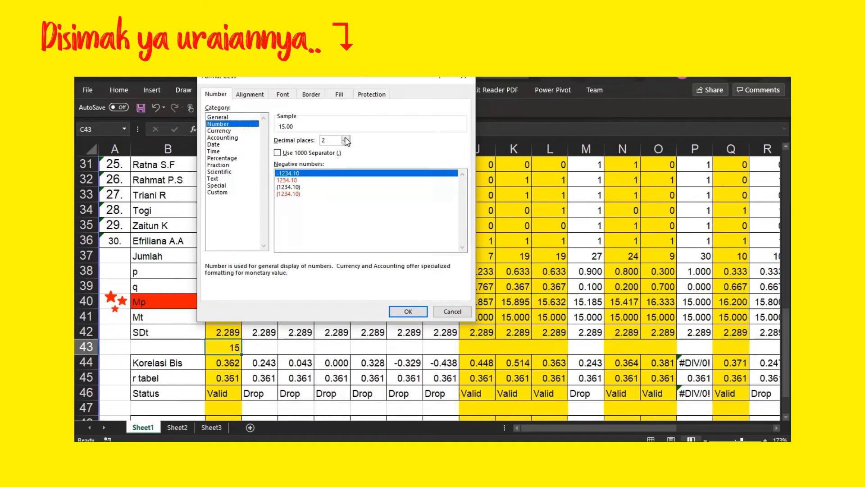
pyautogui.click(404, 312)
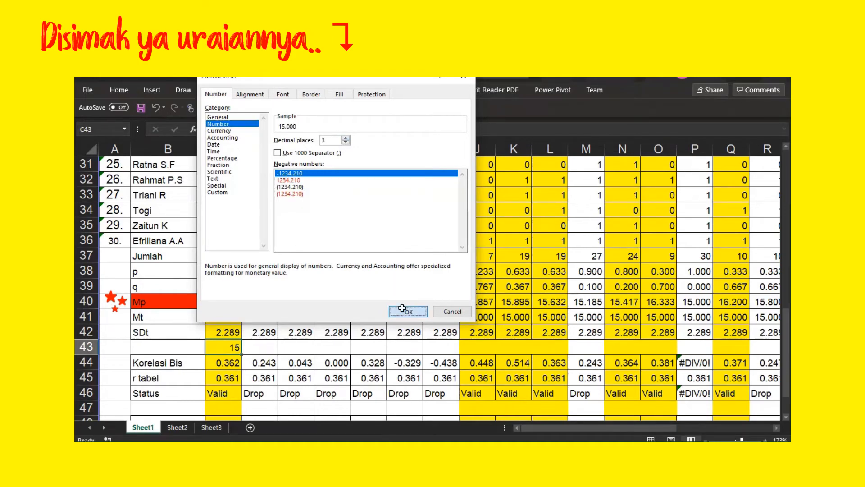
pyautogui.click(235, 317)
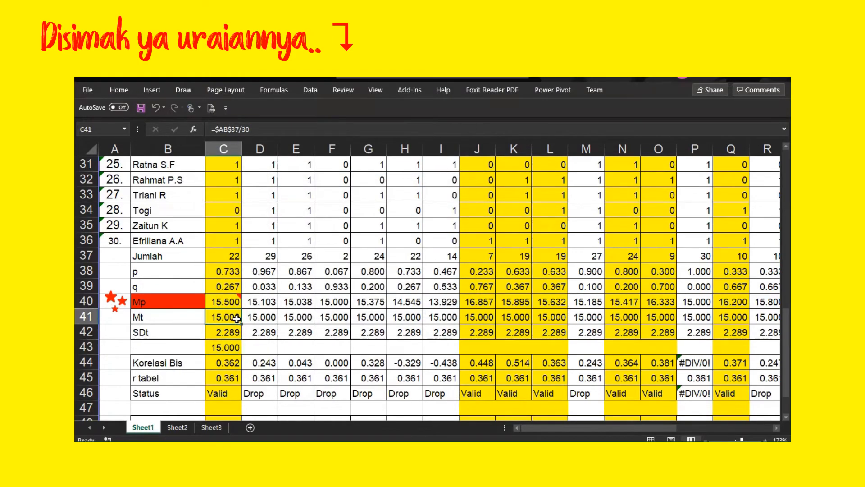
# Fill the relative-reference formula from C43 across to I43 and check the copied formula in D43
pyautogui.click(233, 347)
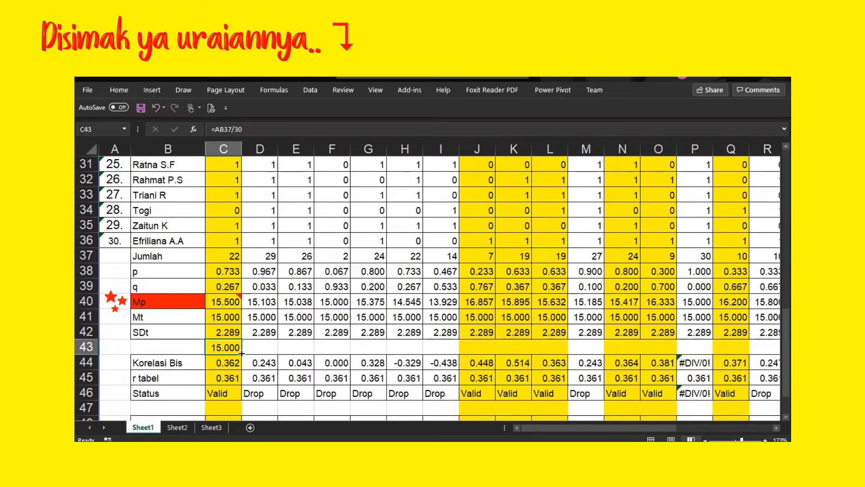
pyautogui.moveTo(242, 353); pyautogui.dragTo(448, 343)
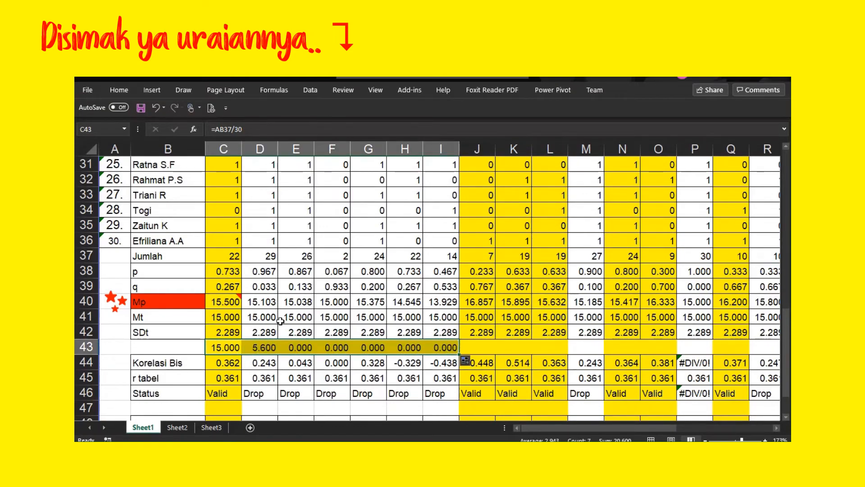
pyautogui.click(266, 349)
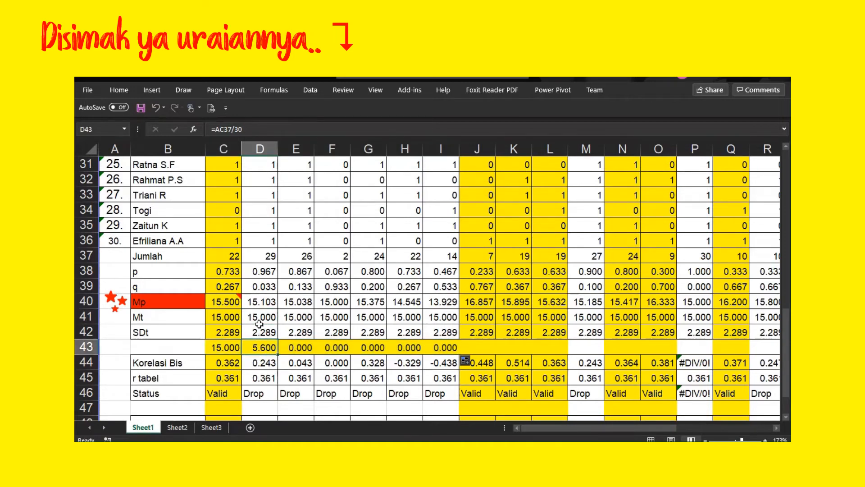
pyautogui.click(221, 346)
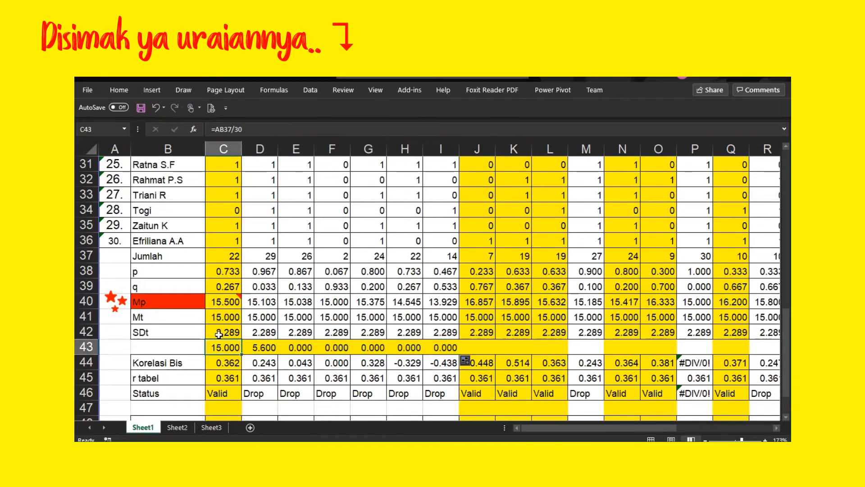
# Make the reference in C43 absolute as =$AB$37/30 and fill the formula across to I43
pyautogui.press('F2')
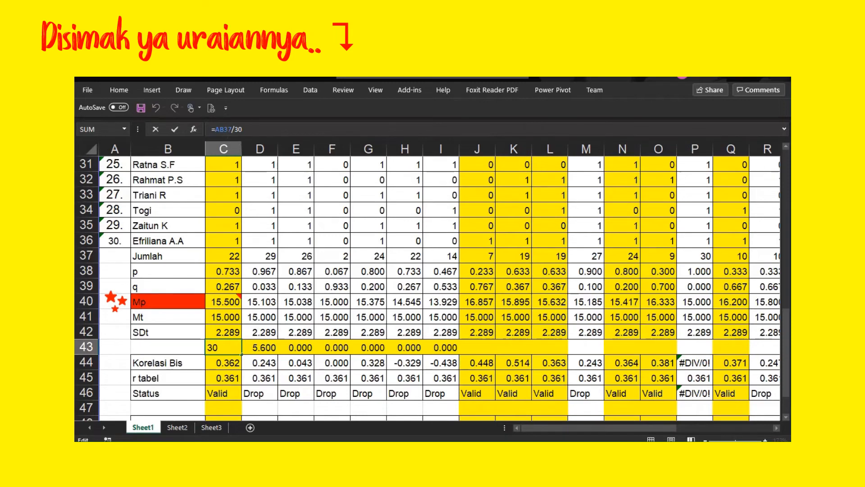
pyautogui.press('F4')
pyautogui.press('Return')
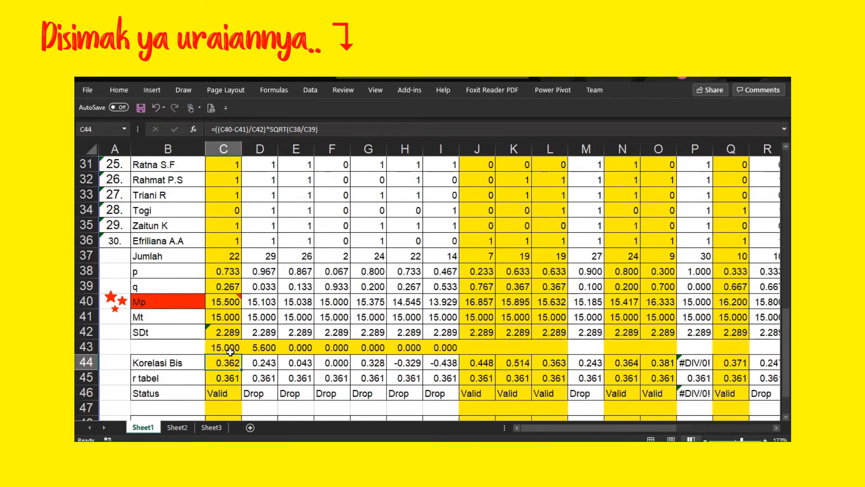
pyautogui.click(231, 352)
pyautogui.moveTo(242, 354); pyautogui.dragTo(444, 356)
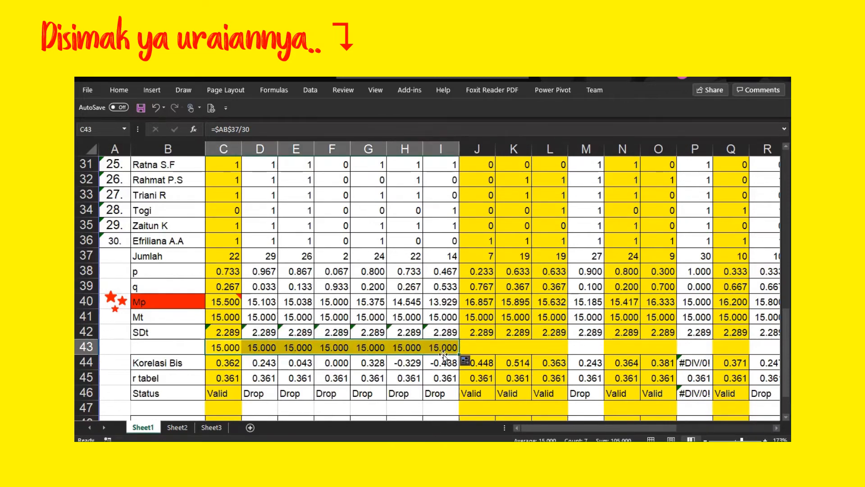
# Undo the trial formulas, fills and number formatting in row 43 until the row is empty
pyautogui.click(415, 369)
pyautogui.hotkey('ctrl', 'z')
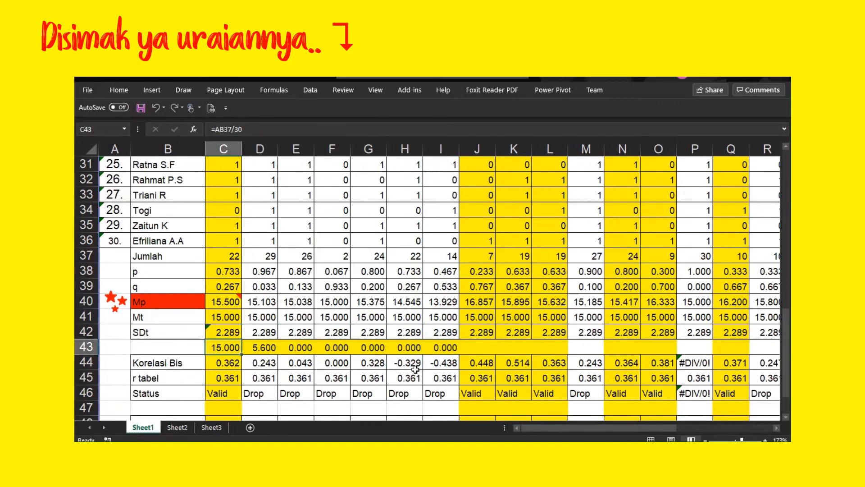
pyautogui.hotkey('ctrl', 'z')
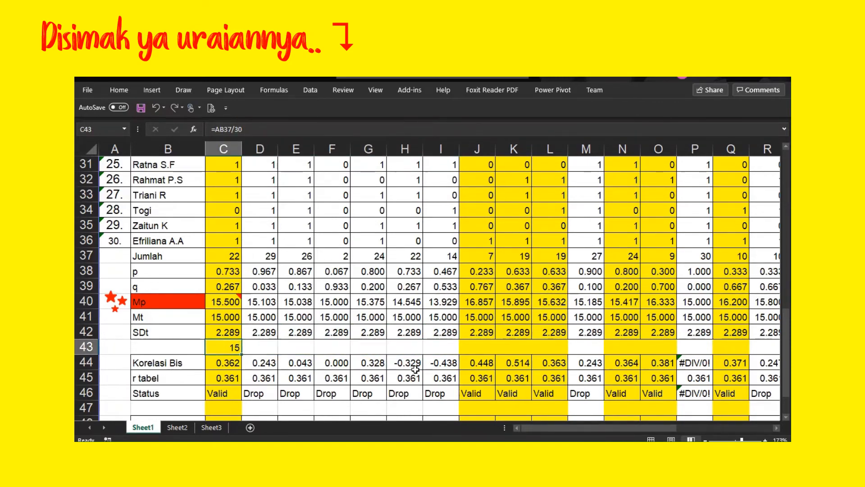
pyautogui.hotkey('ctrl', 'z')
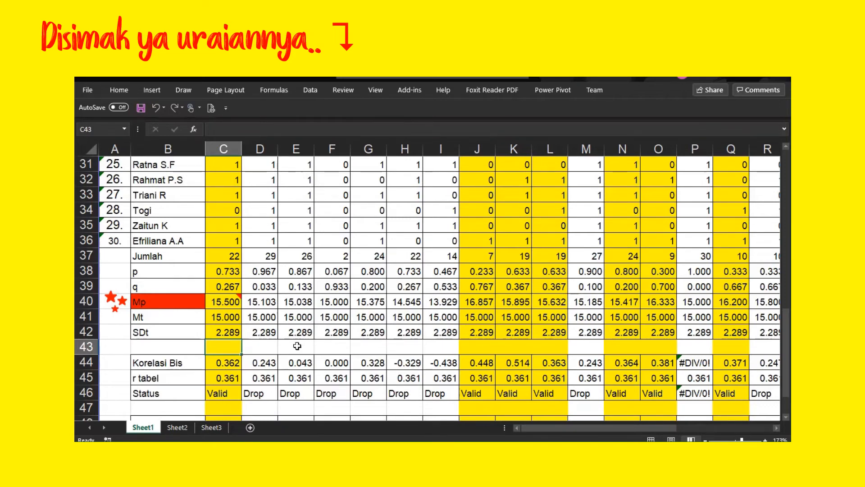
# Examine the SDt formula in C42 and the row sum behind a respondent's total in column AB
pyautogui.click(231, 329)
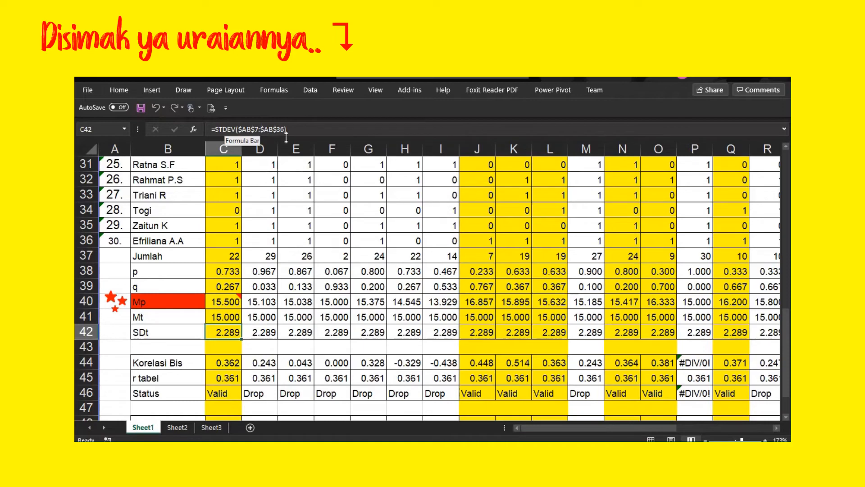
pyautogui.scroll(-2, 268, 339)
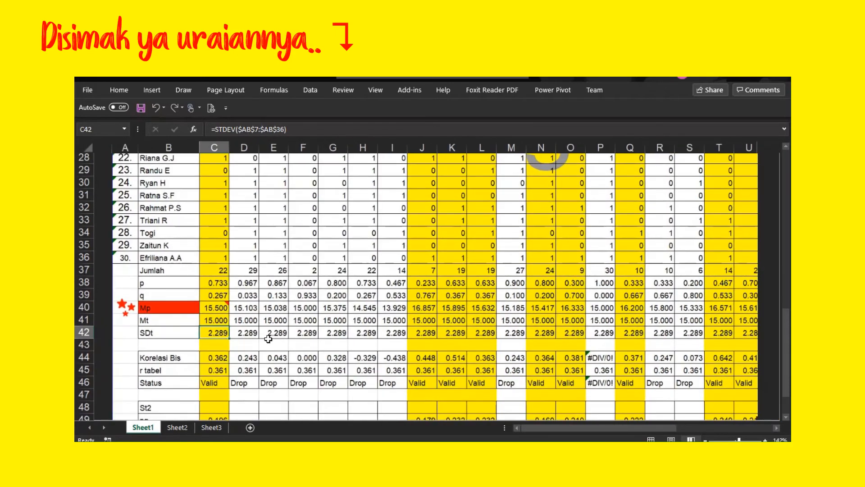
pyautogui.scroll(3, 268, 339)
pyautogui.hscroll(5, 269, 339)
pyautogui.hscroll(5, 268, 339)
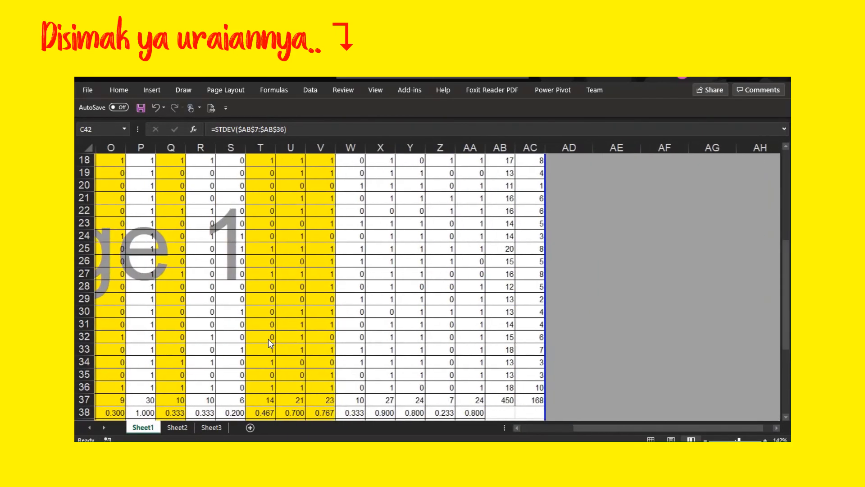
pyautogui.click(499, 236)
pyautogui.scroll(5, 269, 339)
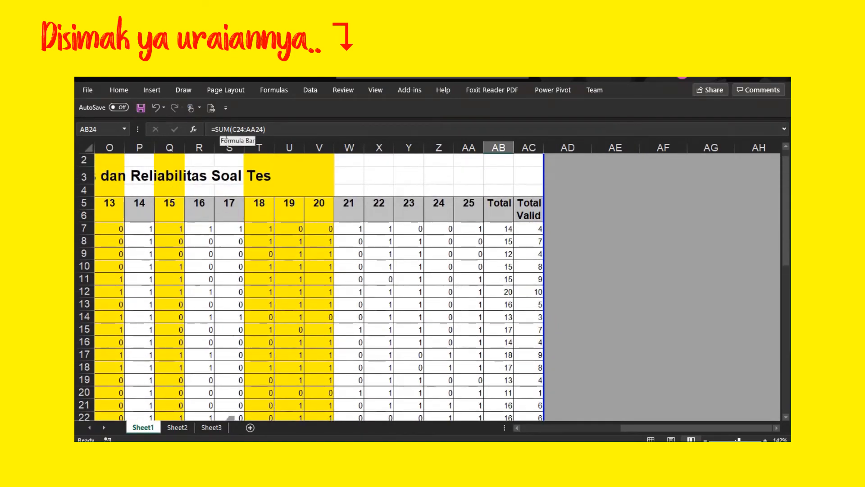
pyautogui.hscroll(-5, 428, 284)
pyautogui.scroll(-10, 428, 284)
pyautogui.scroll(1, 204, 275)
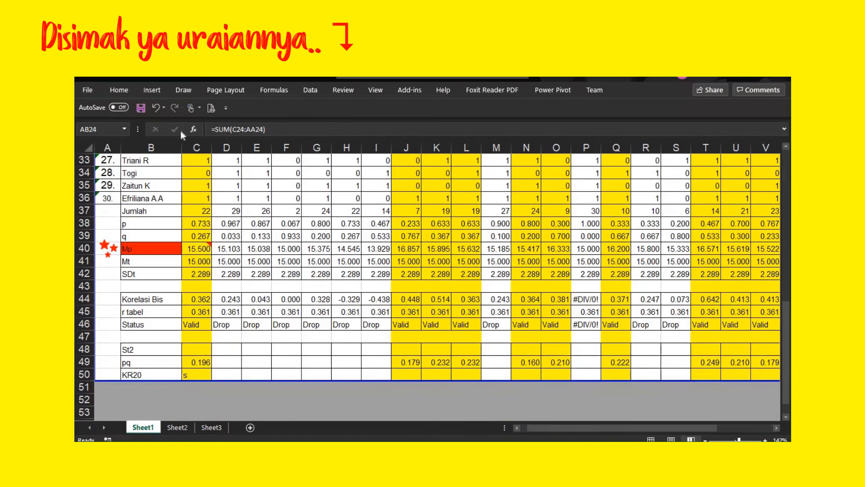
# Open the STDEV formula in C42 and examine its referenced range AB7:AB36 from the first to the last respondent total
pyautogui.click(204, 273)
pyautogui.doubleClick(205, 273)
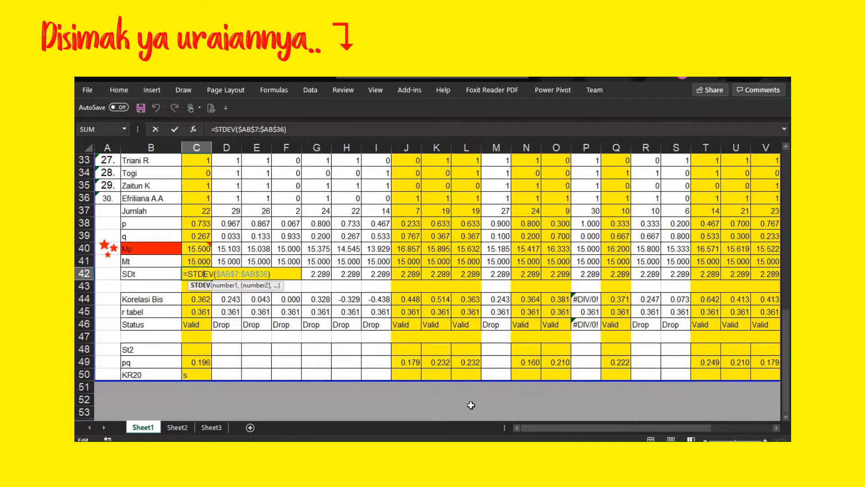
pyautogui.moveTo(534, 430); pyautogui.dragTo(703, 415)
pyautogui.moveTo(787, 373); pyautogui.dragTo(787, 201)
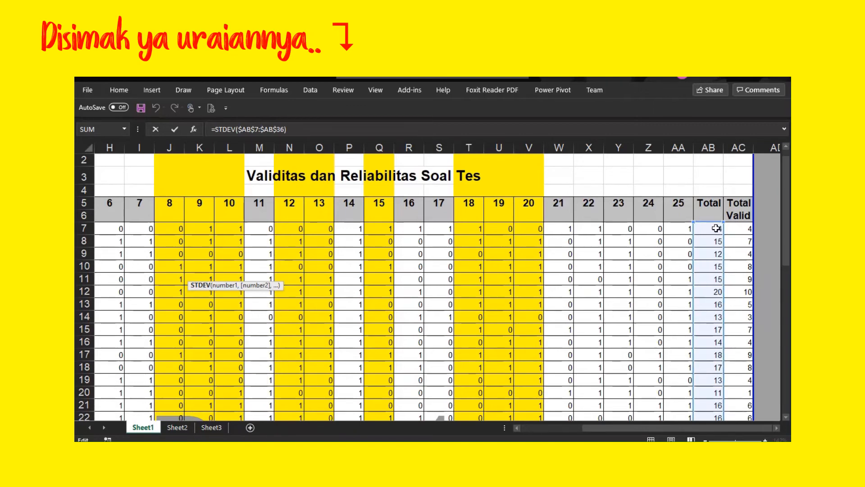
pyautogui.moveTo(786, 249); pyautogui.dragTo(784, 396)
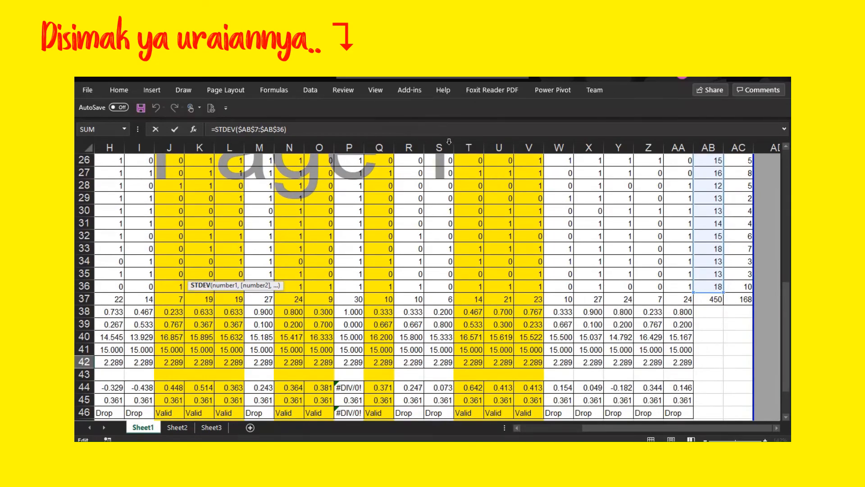
# Close the SDt formula unchanged and examine the absolute STDEV range in C42 once more
pyautogui.click(431, 128)
pyautogui.press('Return')
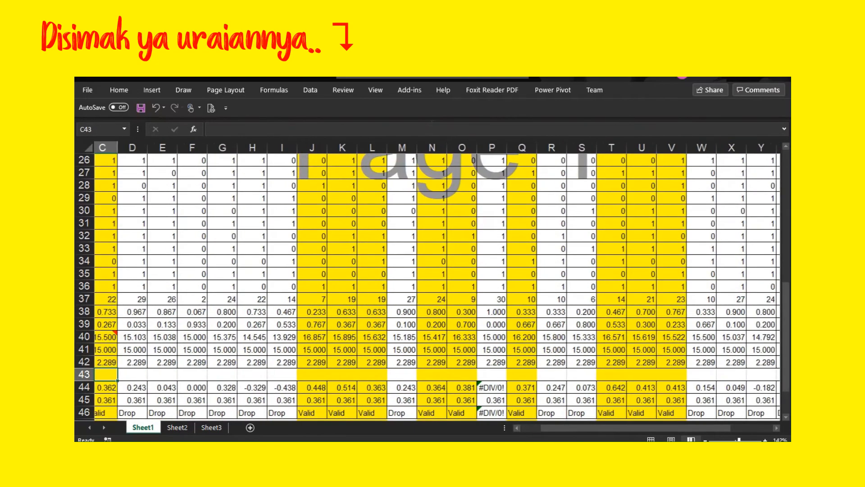
pyautogui.moveTo(597, 429); pyautogui.dragTo(579, 429)
pyautogui.click(198, 362)
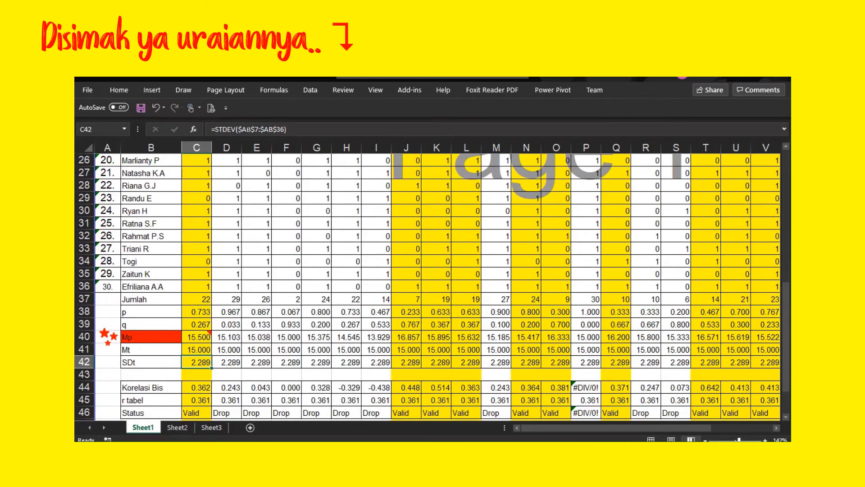
pyautogui.click(246, 130)
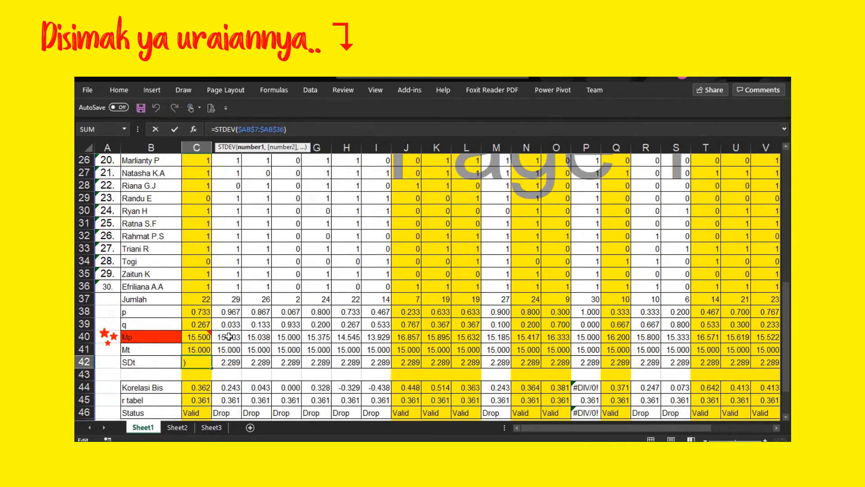
pyautogui.press('Return')
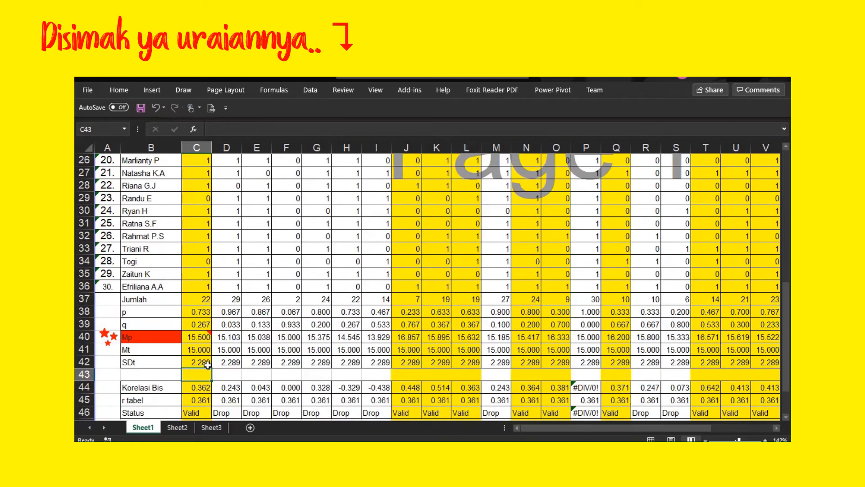
# Open the Korelasi Bis formula in C44 and examine its references to Mp, Mt, SDt, p and q, keeping it unchanged
pyautogui.doubleClick(197, 386)
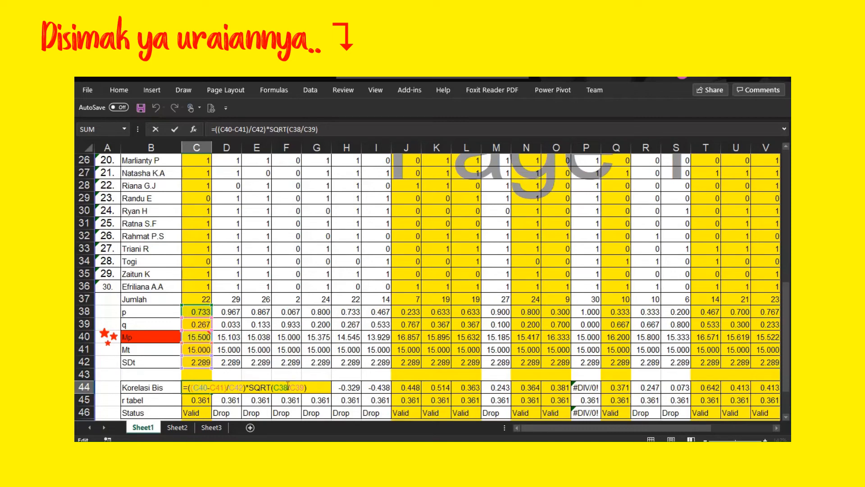
pyautogui.moveTo(311, 388); pyautogui.dragTo(172, 392)
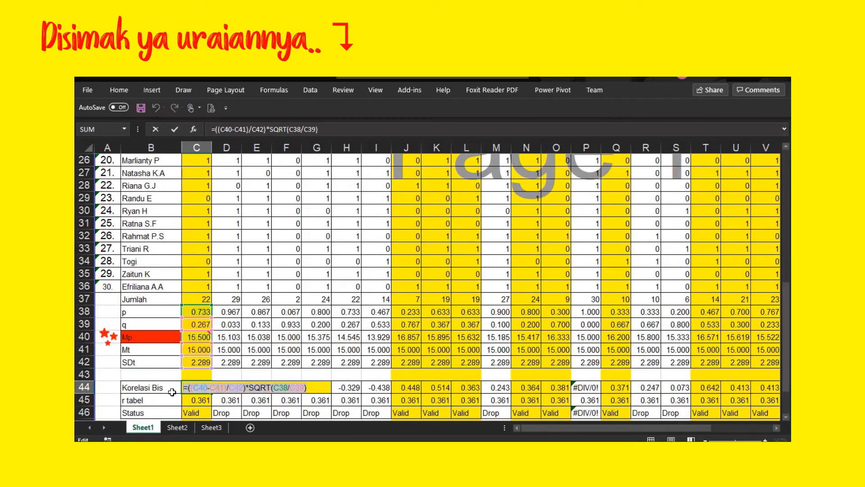
pyautogui.click(203, 391)
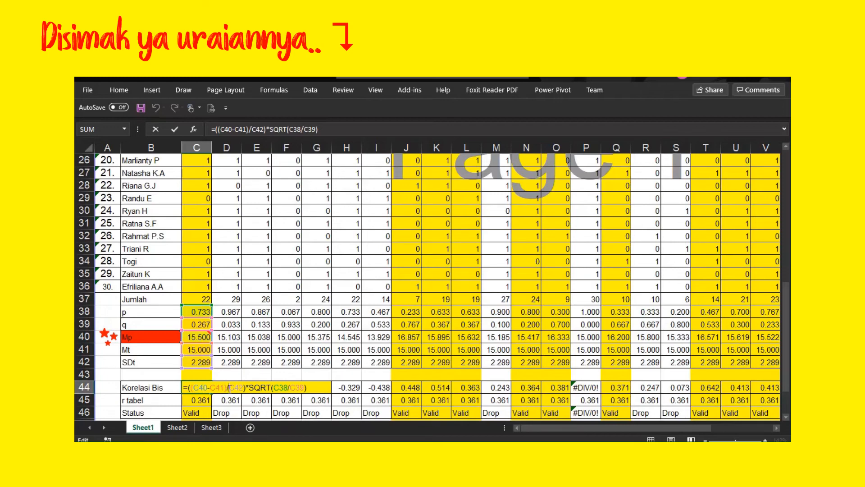
pyautogui.click(190, 364)
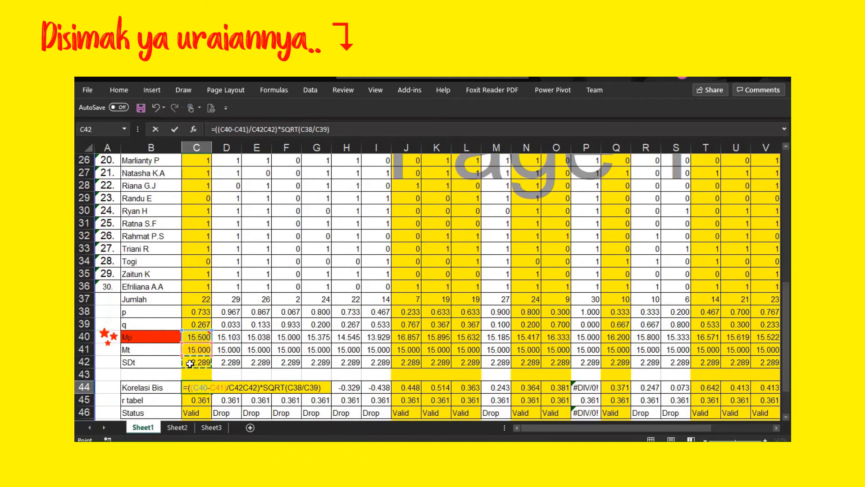
pyautogui.press('BackSpace')
pyautogui.press('BackSpace')
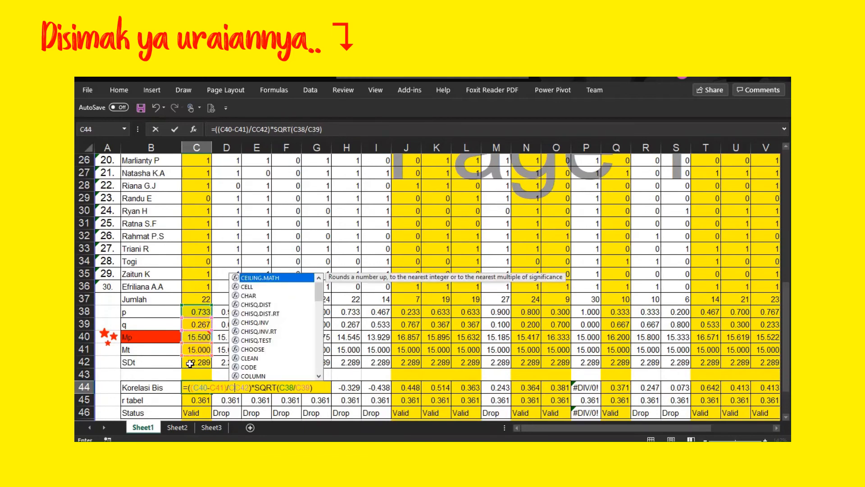
pyautogui.press('BackSpace')
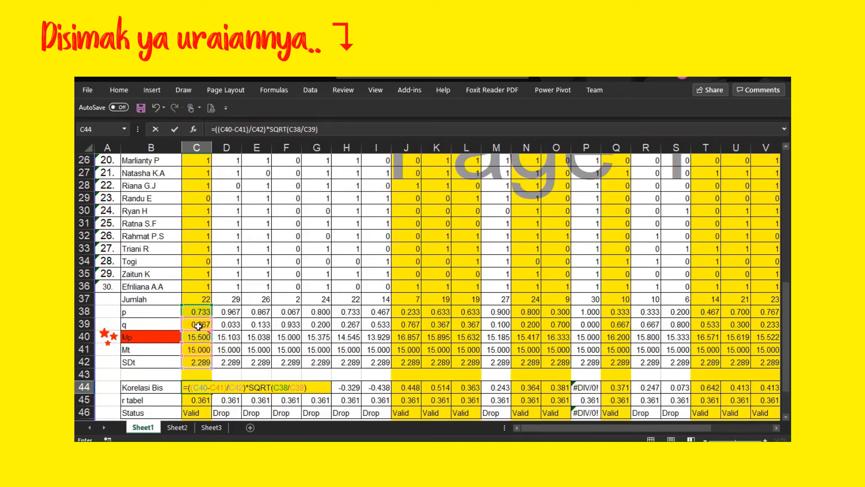
pyautogui.press('Return')
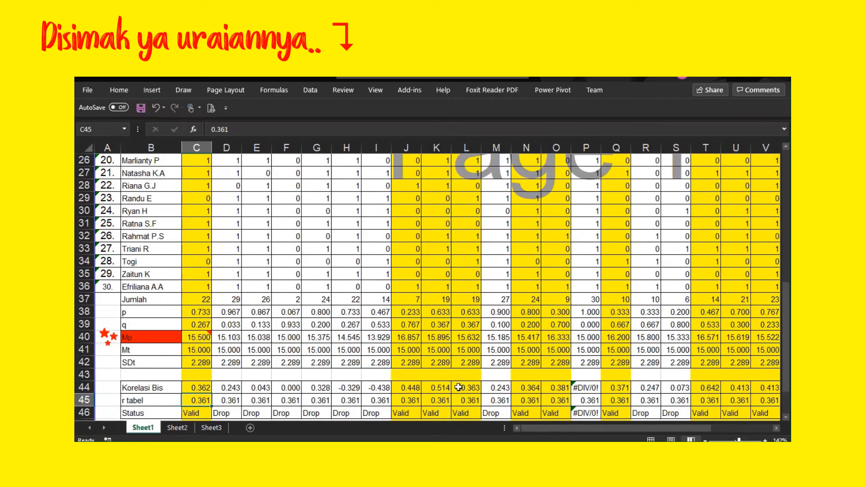
# Fill the Korelasi Bis formula from C44 across to I44, and undo the fill
pyautogui.click(204, 389)
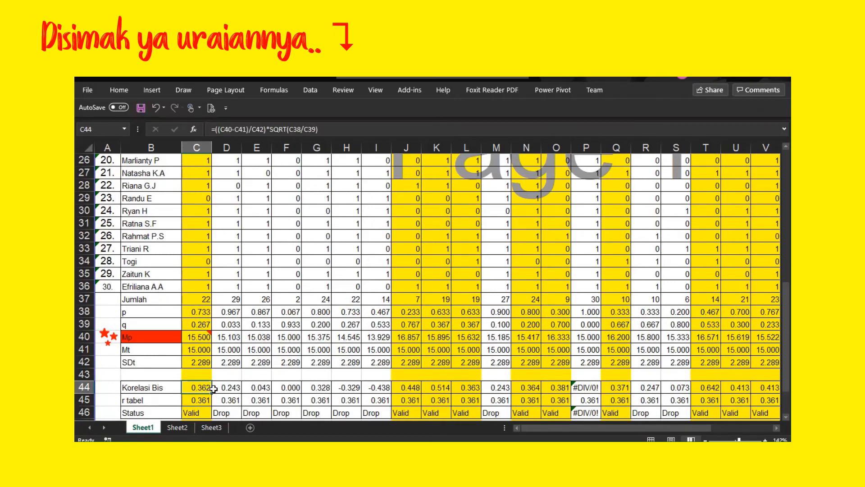
pyautogui.moveTo(213, 390); pyautogui.dragTo(382, 392)
pyautogui.click(375, 401)
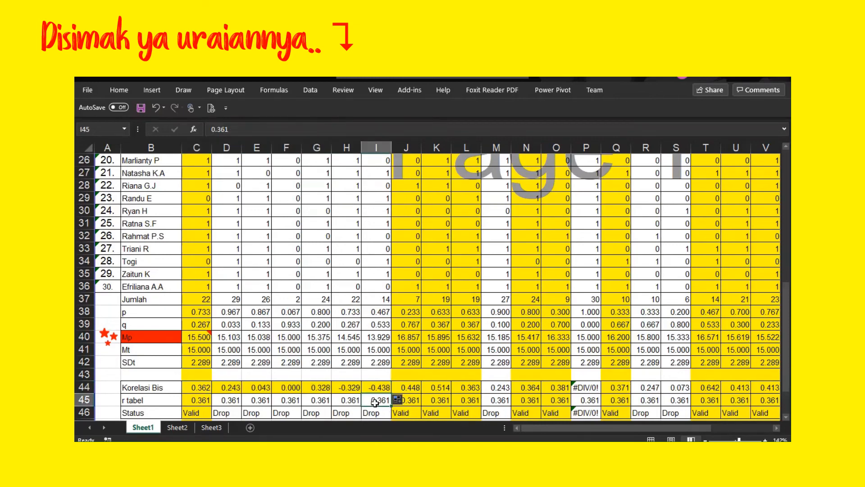
pyautogui.hotkey('ctrl', 'z')
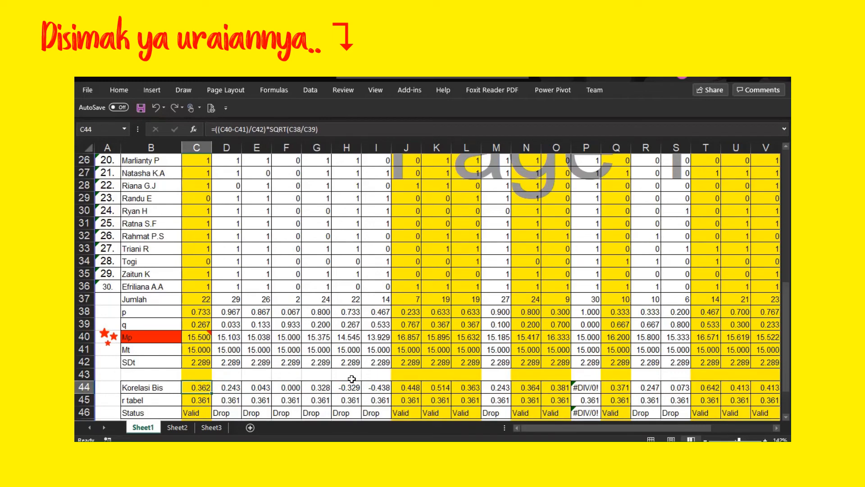
# Examine the r tabel value in C45 in relation to the last respondent number in A36
pyautogui.click(196, 402)
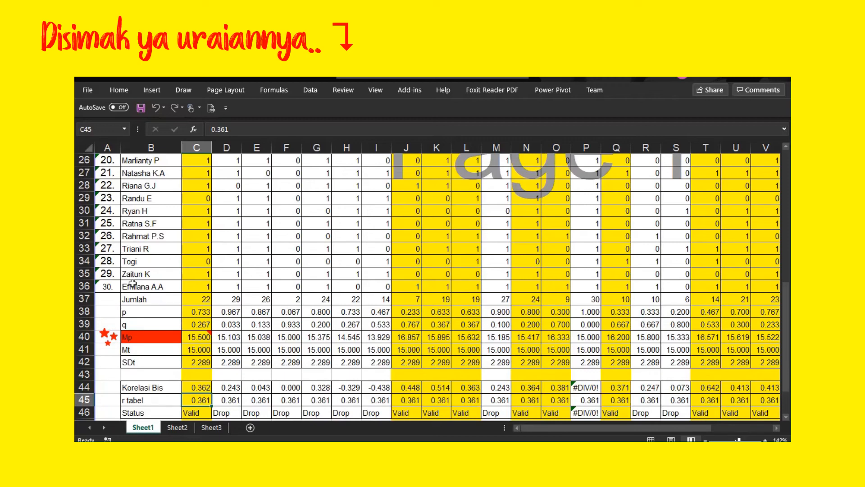
pyautogui.click(133, 285)
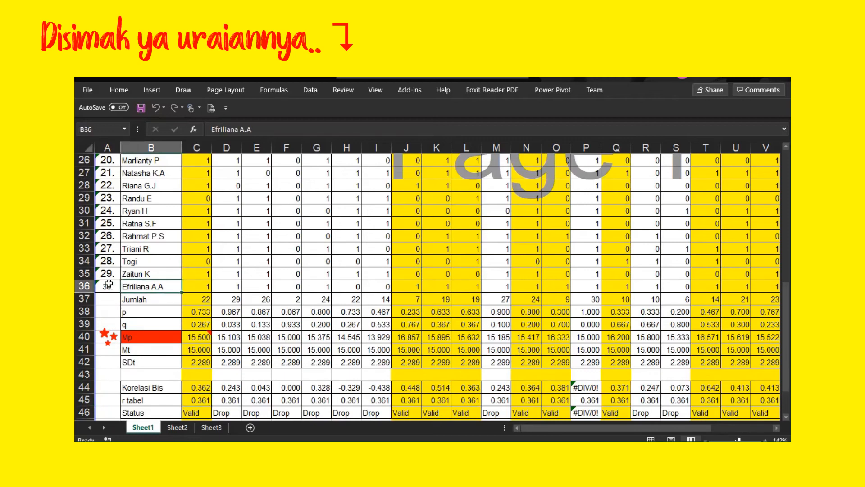
pyautogui.click(110, 283)
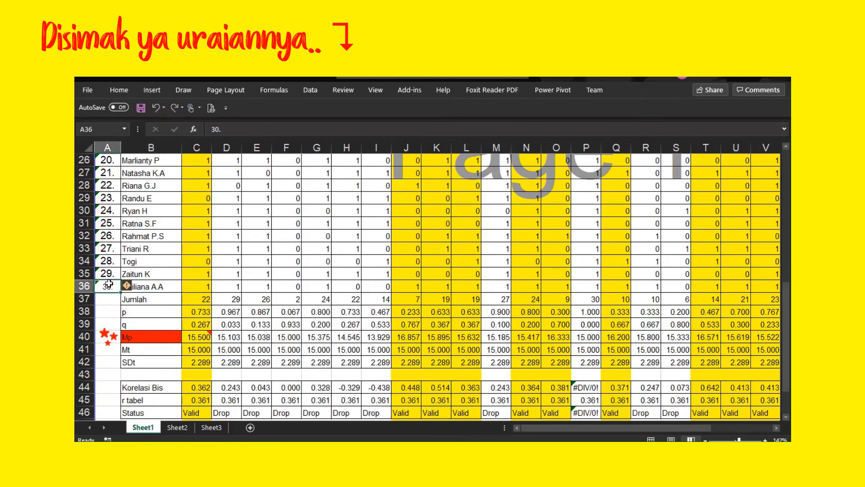
pyautogui.click(189, 398)
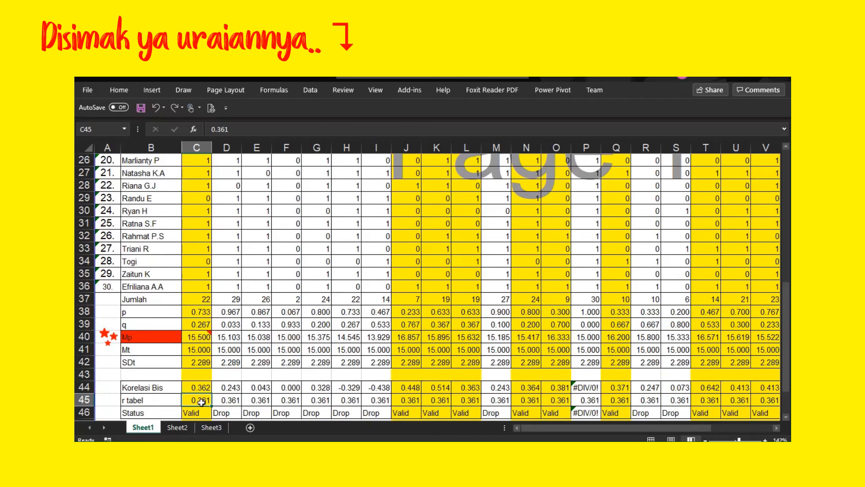
# Open the Status formula in C46 and examine its IF test comparing C44 with C45 for Valid or Drop
pyautogui.scroll(-3, 201, 401)
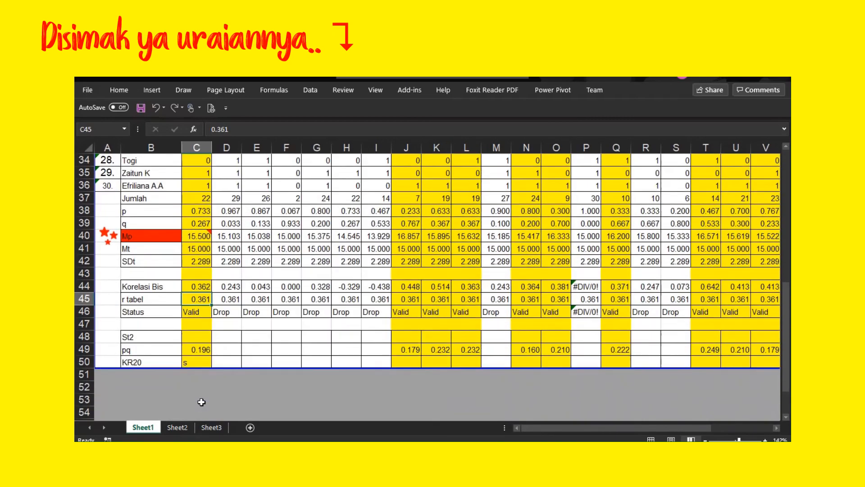
pyautogui.click(193, 314)
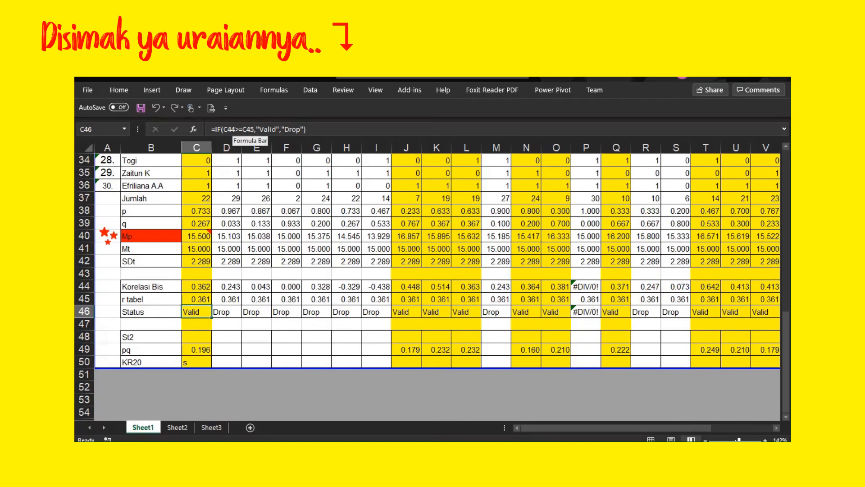
pyautogui.click(239, 130)
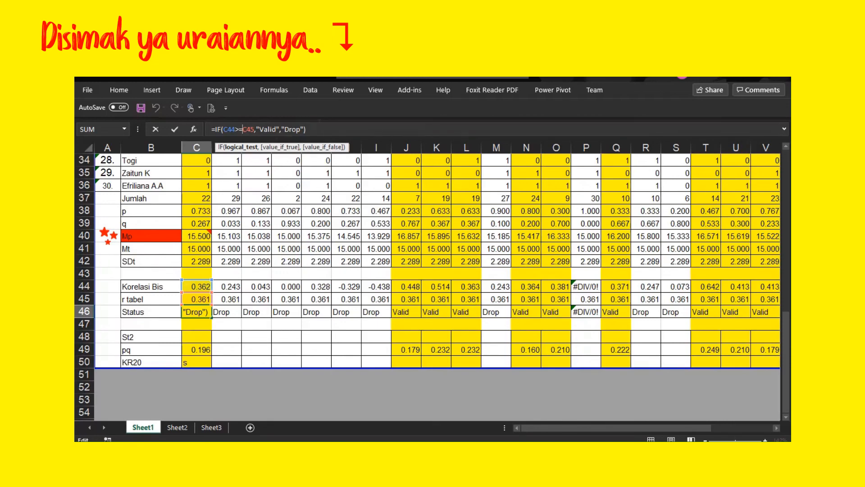
pyautogui.press('Return')
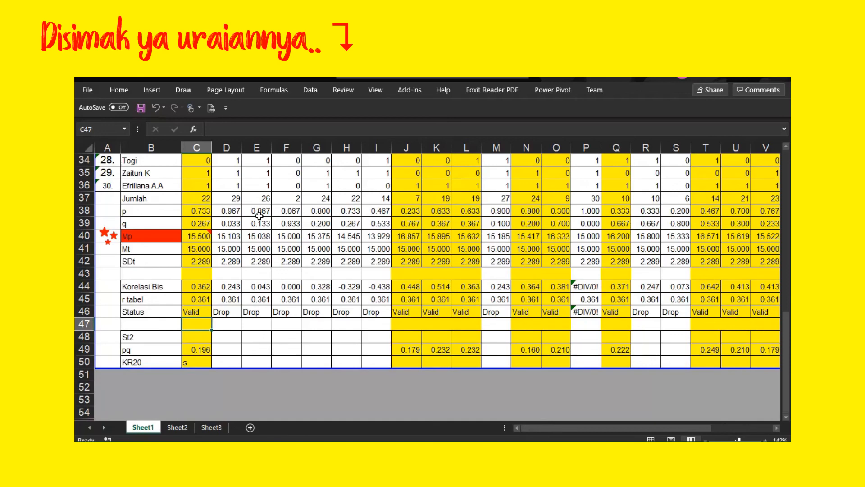
# Review the Jumlah and q formulas, the error cells in column P, the Status row across all items and the Mp label
pyautogui.click(205, 207)
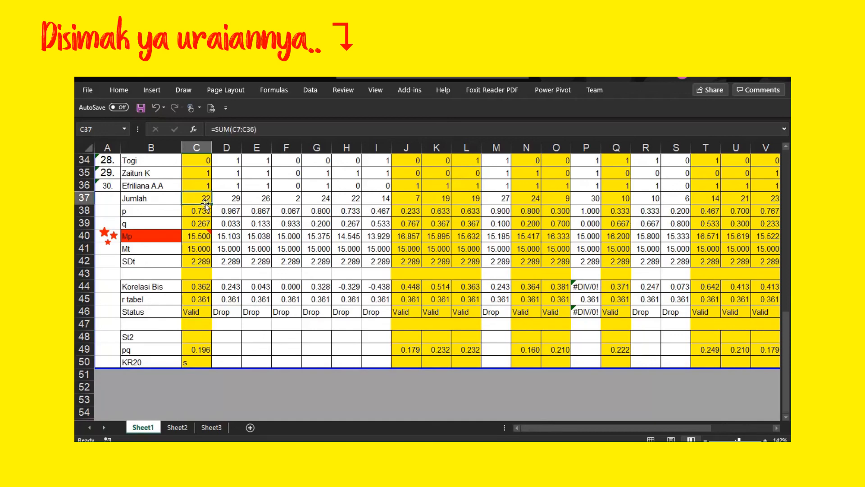
pyautogui.click(426, 212)
pyautogui.click(460, 220)
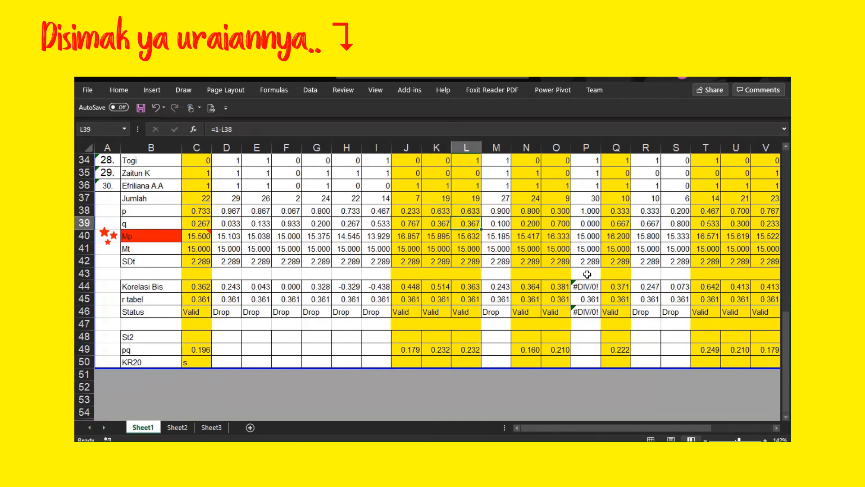
pyautogui.moveTo(583, 286); pyautogui.dragTo(579, 327)
pyautogui.click(579, 327)
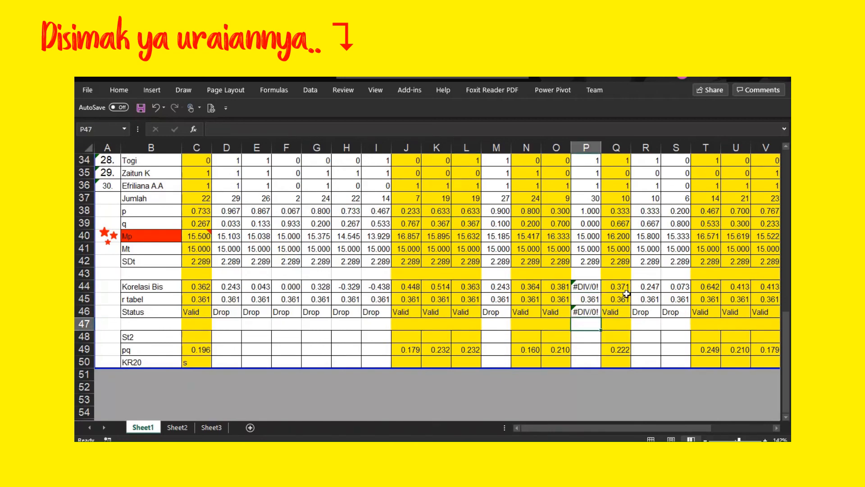
pyautogui.hscroll(5, 626, 294)
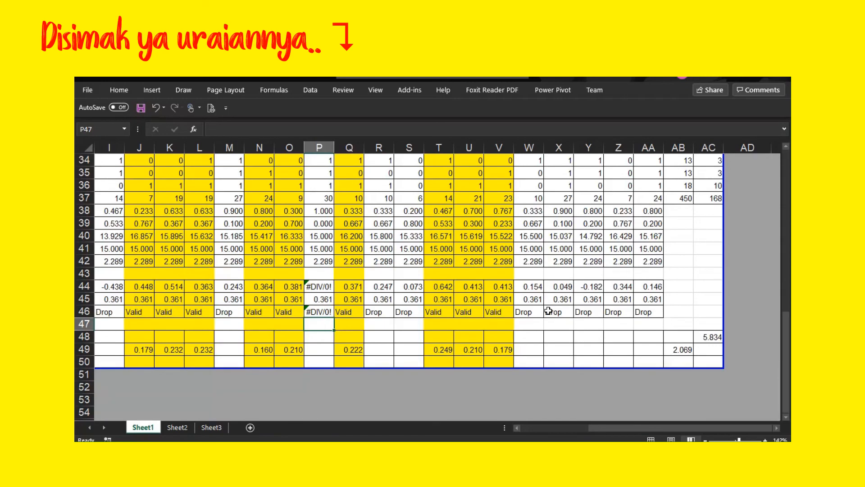
pyautogui.hscroll(-5, 548, 310)
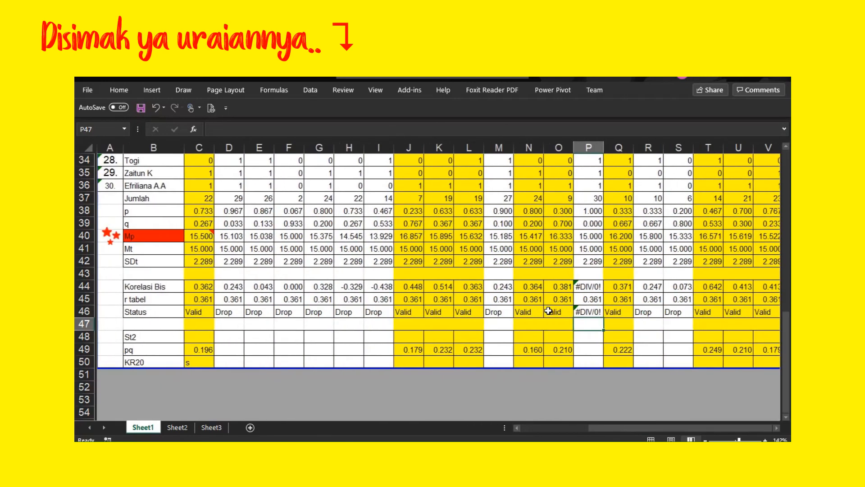
pyautogui.click(132, 233)
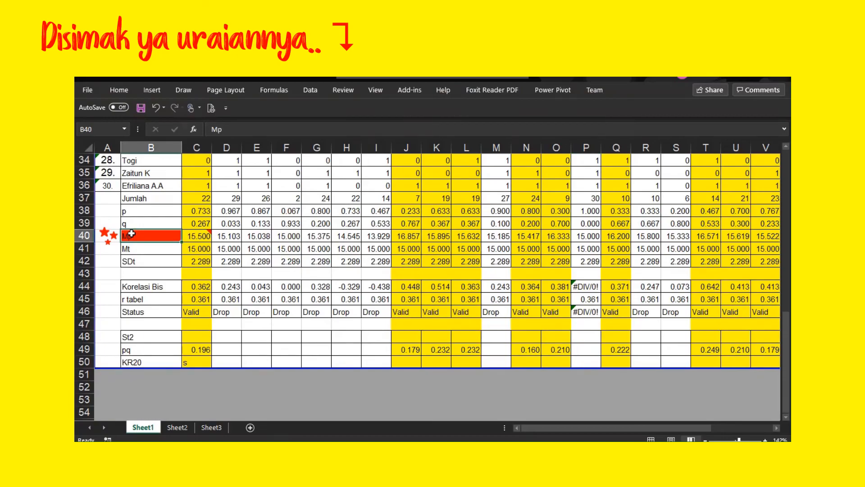